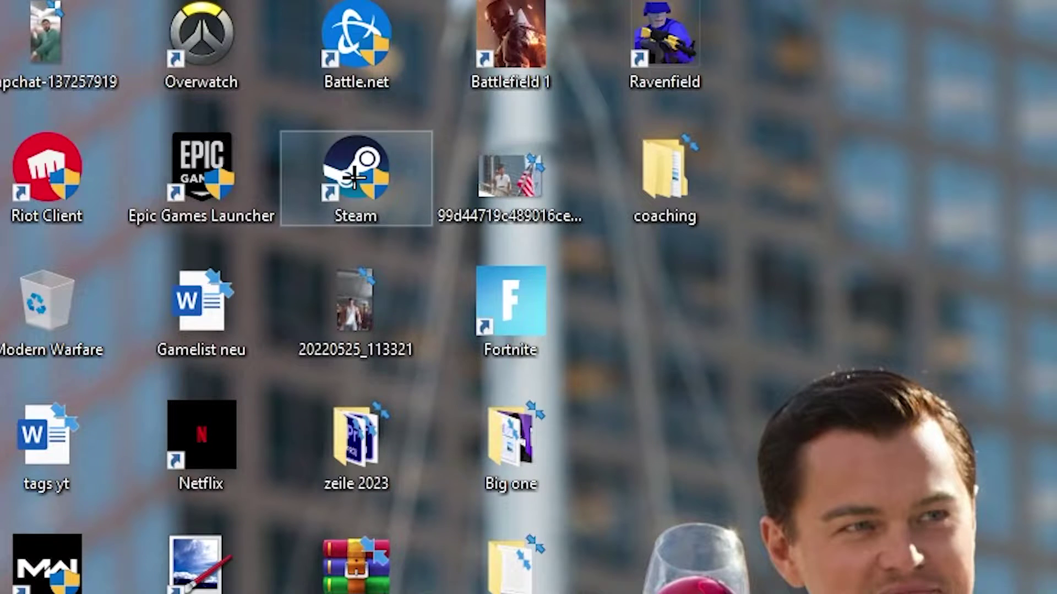
# Move the Steam shortcut to an empty area of the desktop and run it as administrator.
pyautogui.moveTo(148, 97); pyautogui.dragTo(541, 212)
pyautogui.moveTo(599, 291); pyautogui.dragTo(451, 417)
pyautogui.moveTo(286, 298); pyautogui.dragTo(413, 198)
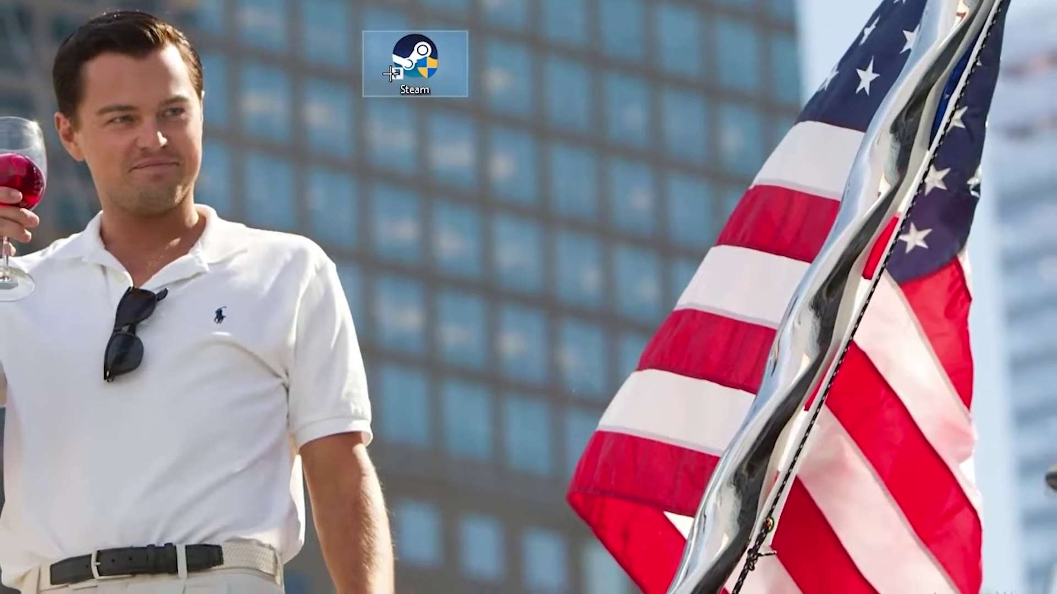
pyautogui.rightClick(391, 116)
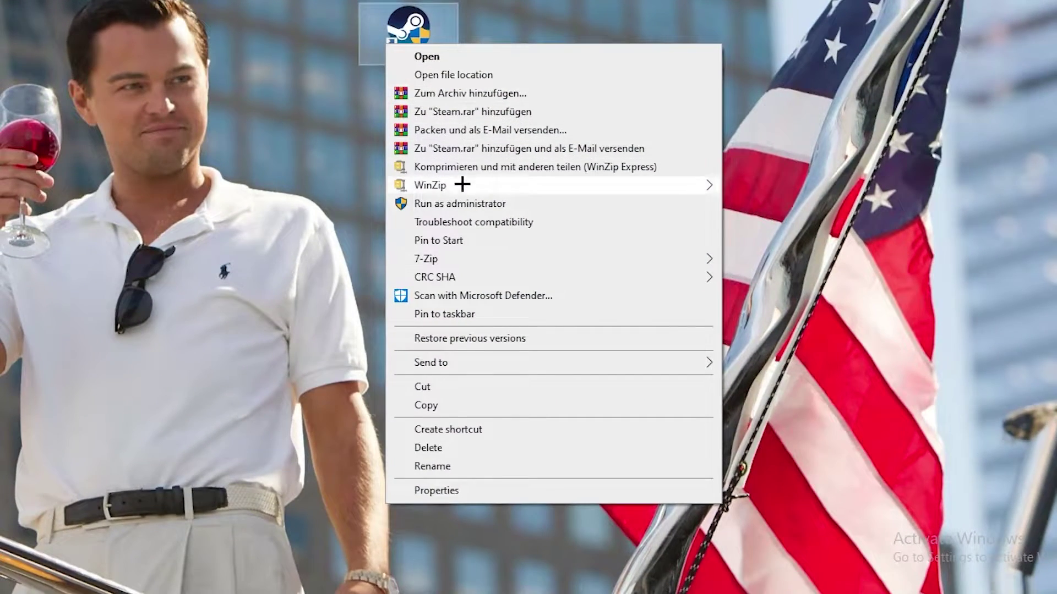
pyautogui.click(467, 205)
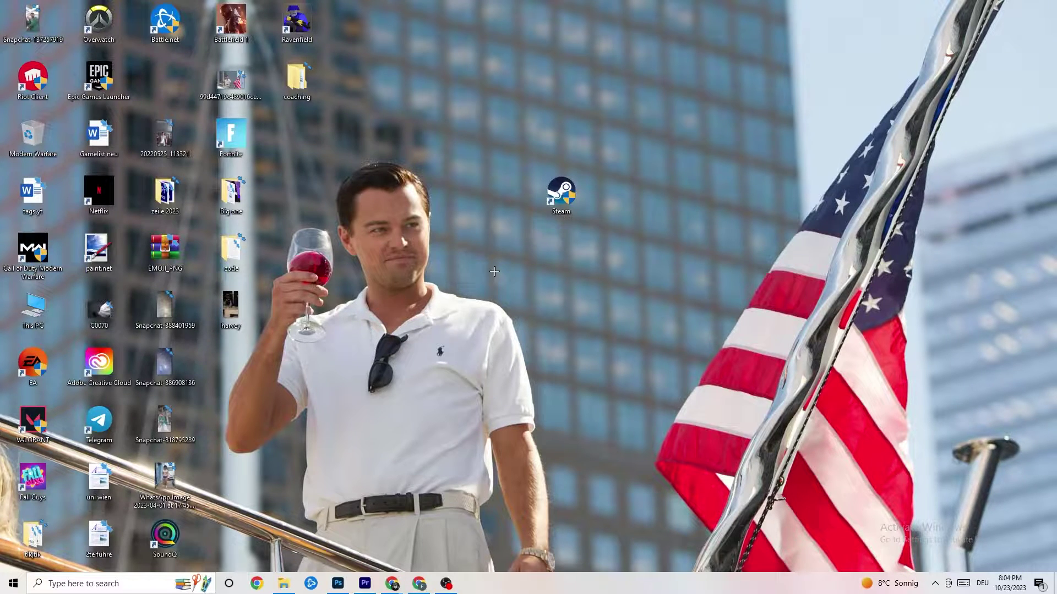
# Reposition the Steam shortcut on the desktop and open the compatibility settings in its properties.
pyautogui.moveTo(556, 224); pyautogui.dragTo(488, 209)
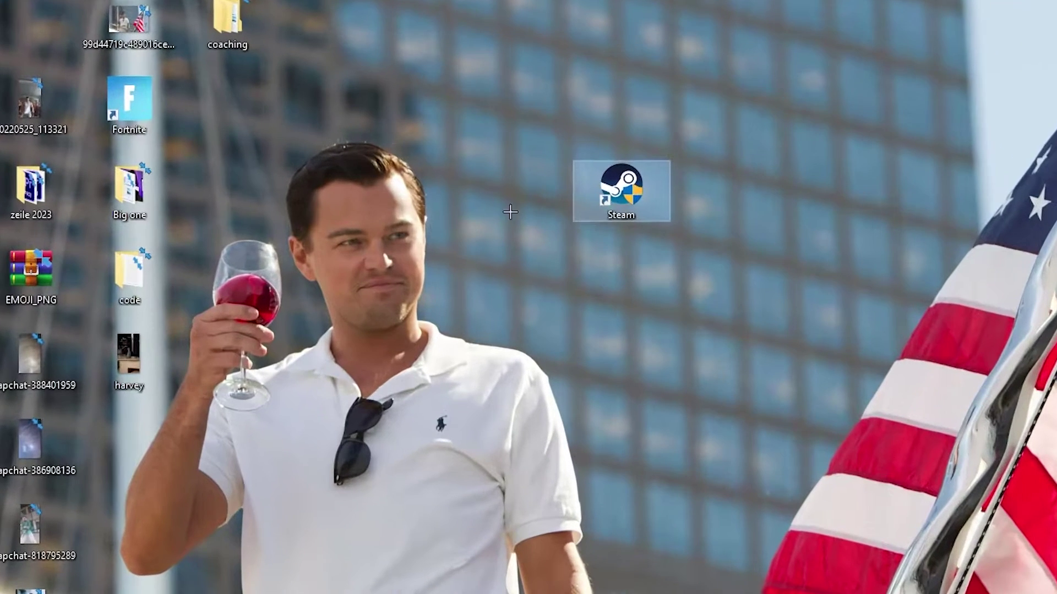
pyautogui.moveTo(599, 181); pyautogui.dragTo(525, 265)
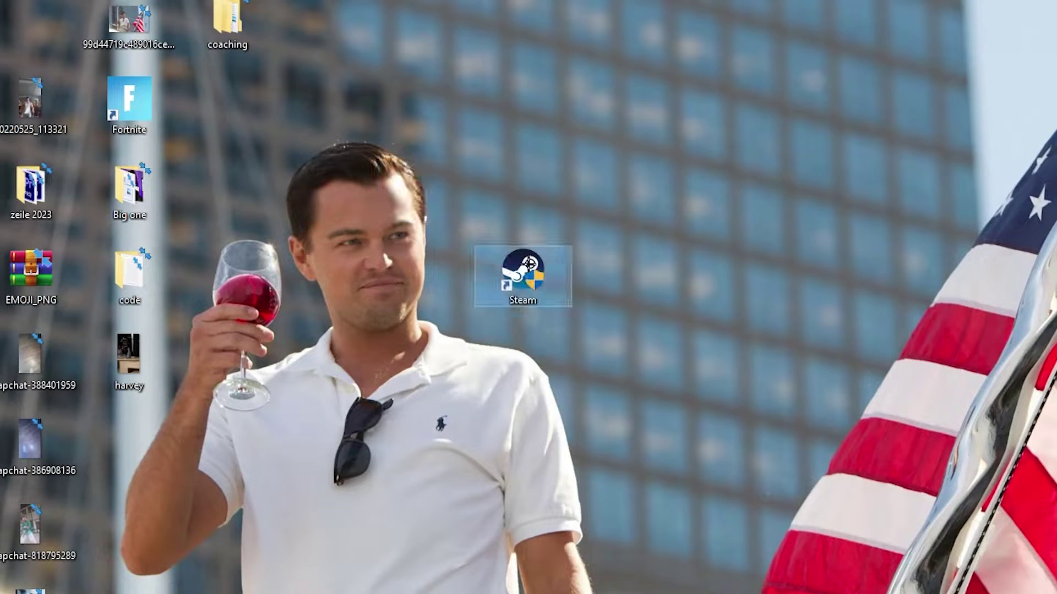
pyautogui.rightClick(527, 280)
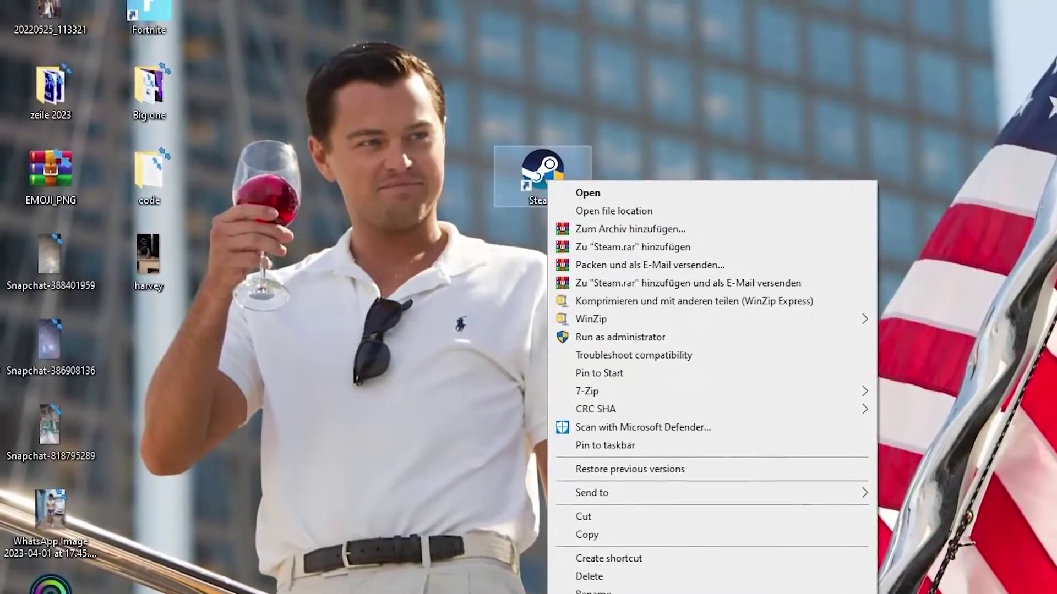
pyautogui.click(640, 587)
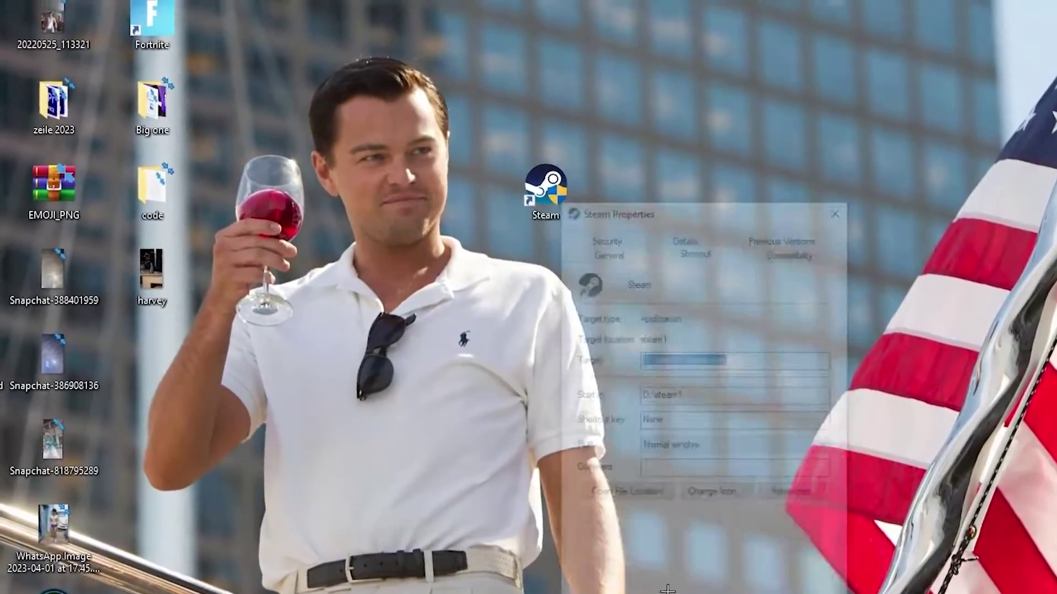
pyautogui.moveTo(675, 222); pyautogui.dragTo(553, 64)
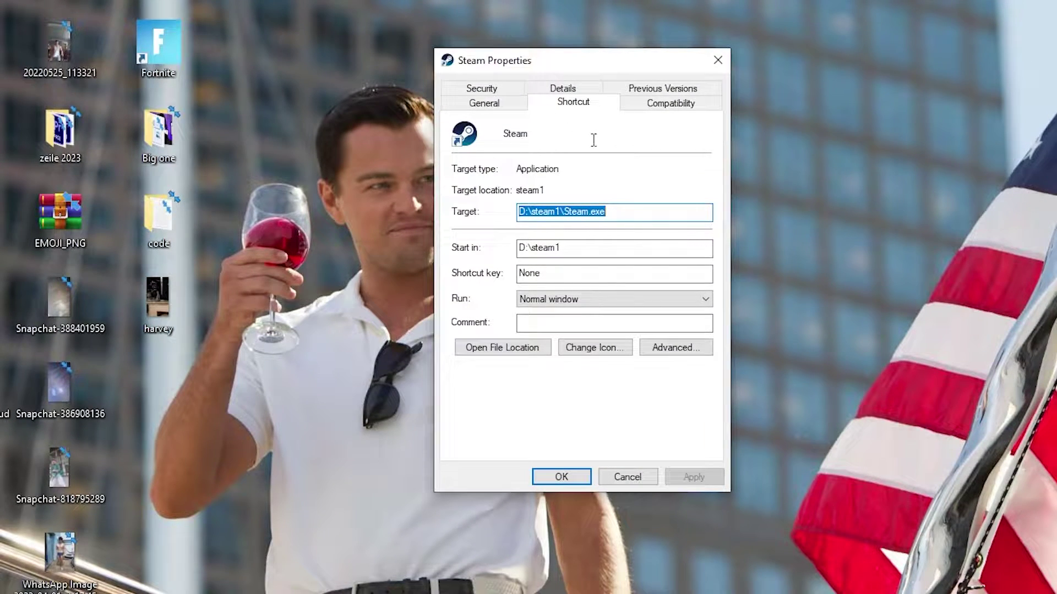
pyautogui.click(663, 105)
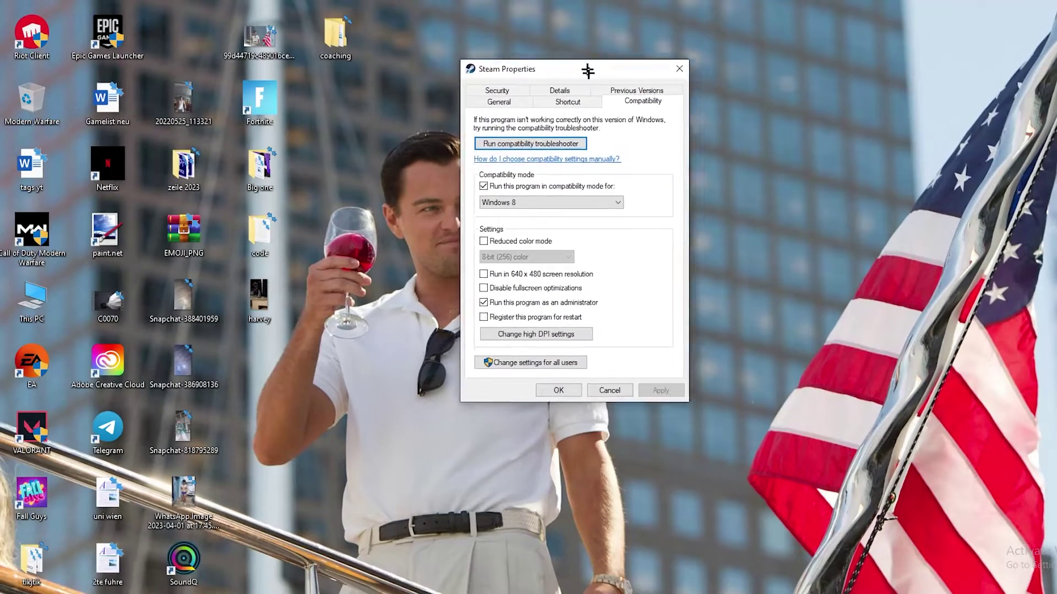
# Review the compatibility mode choices for the Steam shortcut and confirm its properties with Windows 8 kept selected.
pyautogui.moveTo(587, 71); pyautogui.dragTo(574, 31)
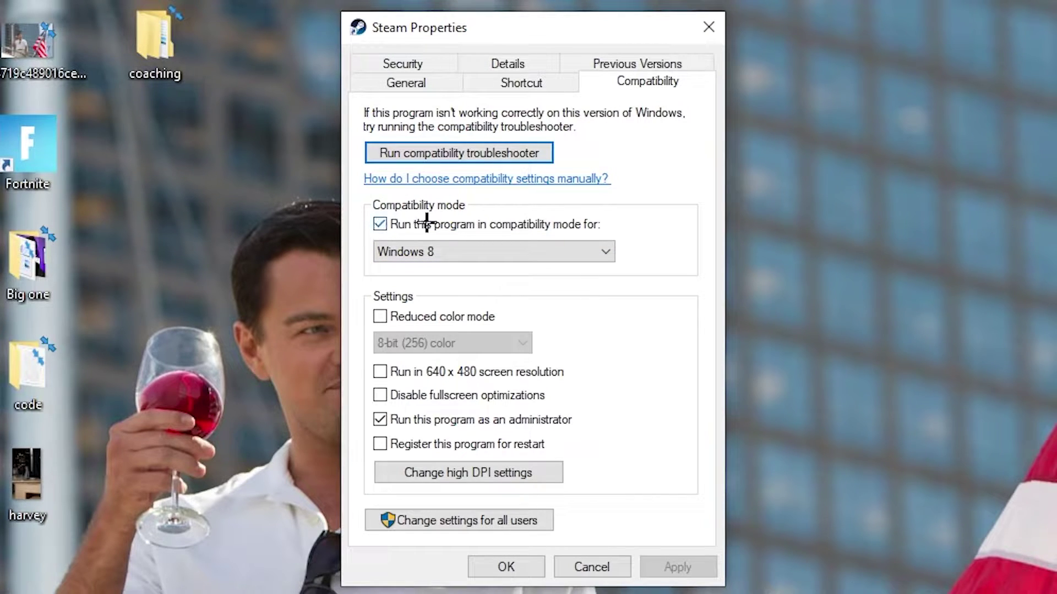
pyautogui.click(591, 246)
pyautogui.click(643, 232)
pyautogui.click(510, 563)
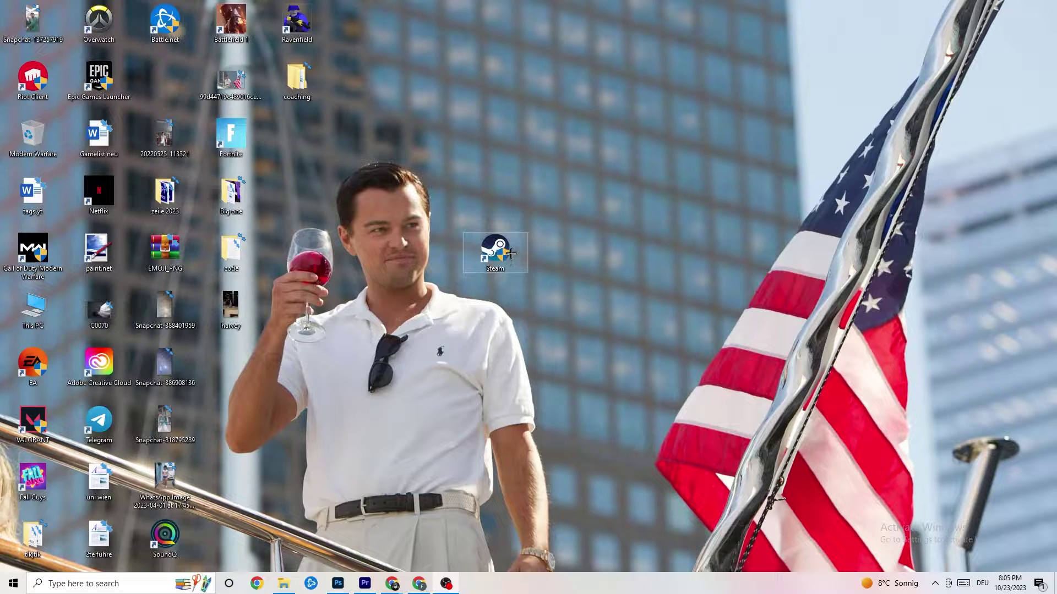
pyautogui.moveTo(510, 252); pyautogui.dragTo(489, 159)
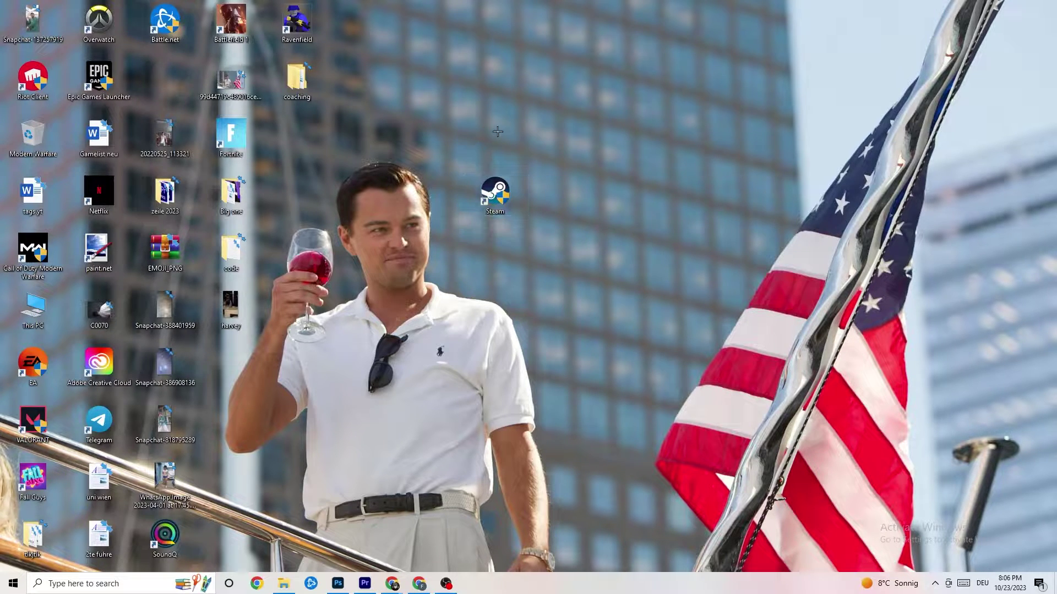
pyautogui.moveTo(498, 198); pyautogui.dragTo(429, 195)
pyautogui.click(459, 150)
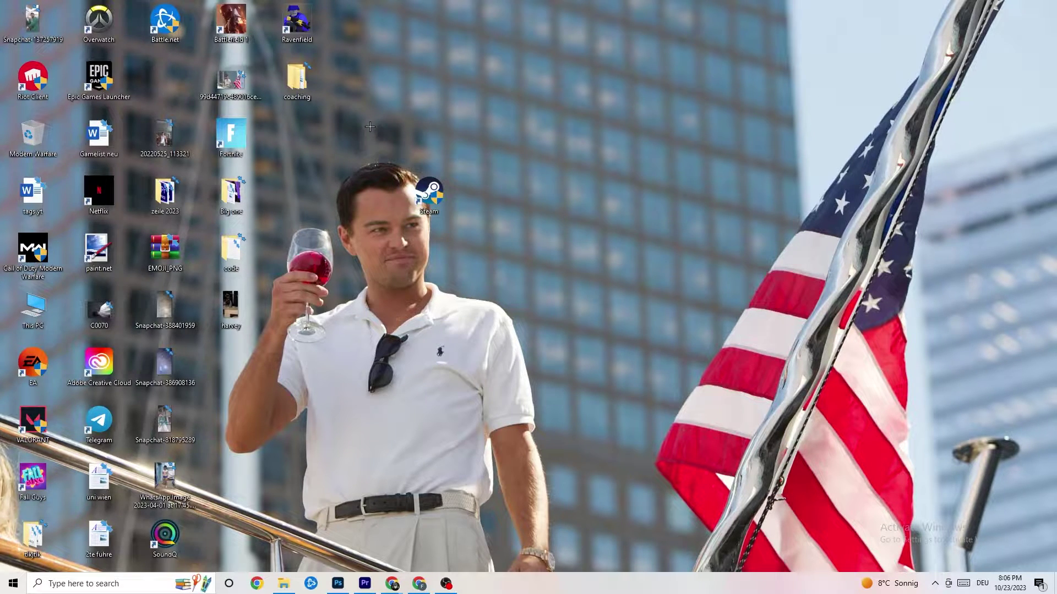
pyautogui.moveTo(428, 190); pyautogui.dragTo(495, 193)
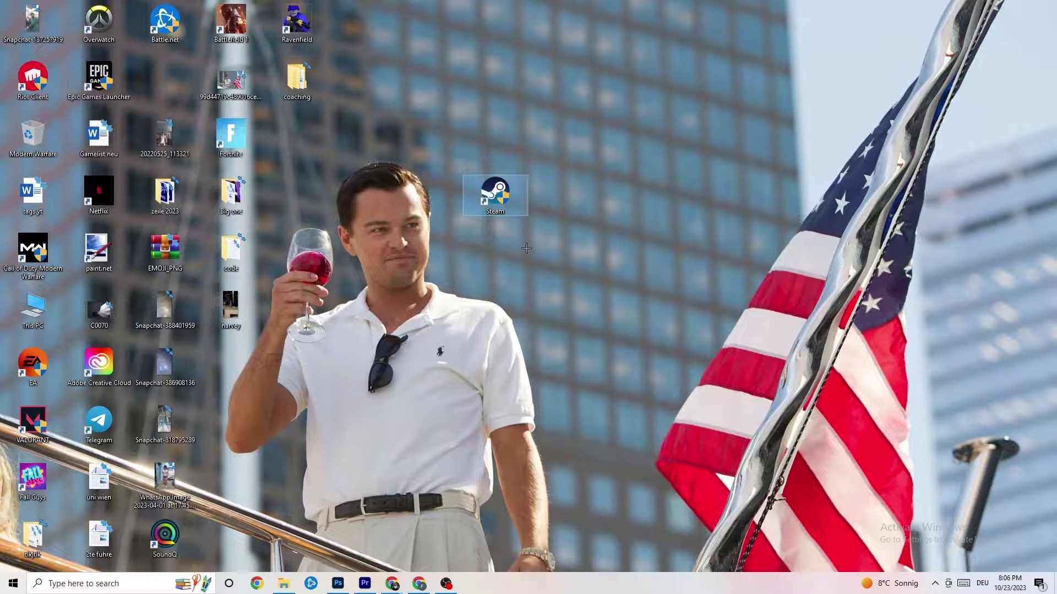
# Check the Steam shortcut's compatibility settings again and close its properties without changes.
pyautogui.rightClick(498, 203)
pyautogui.click(545, 497)
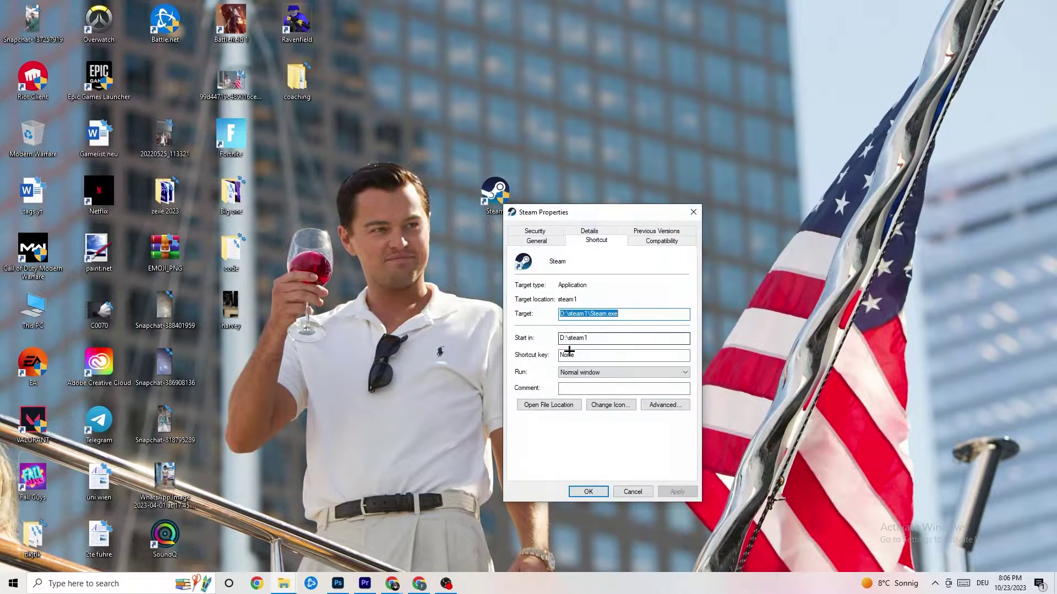
pyautogui.click(662, 241)
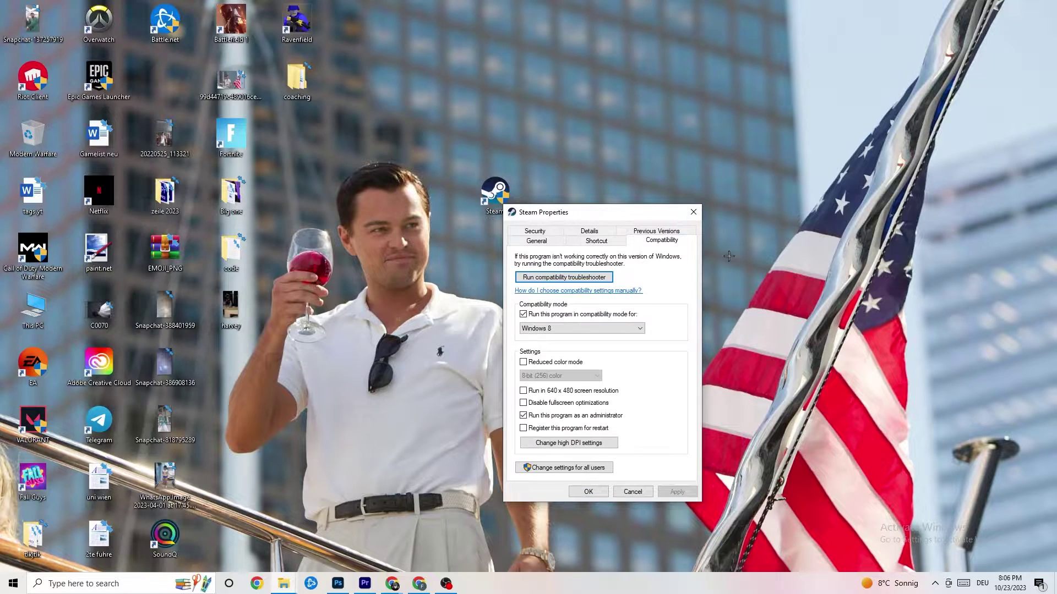
pyautogui.click(693, 212)
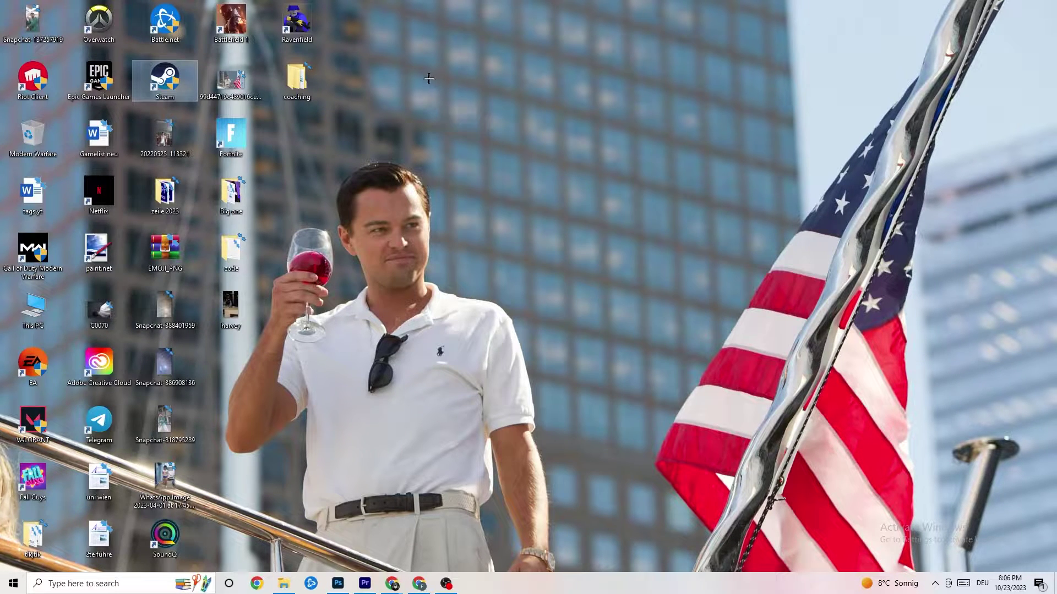
pyautogui.click(512, 107)
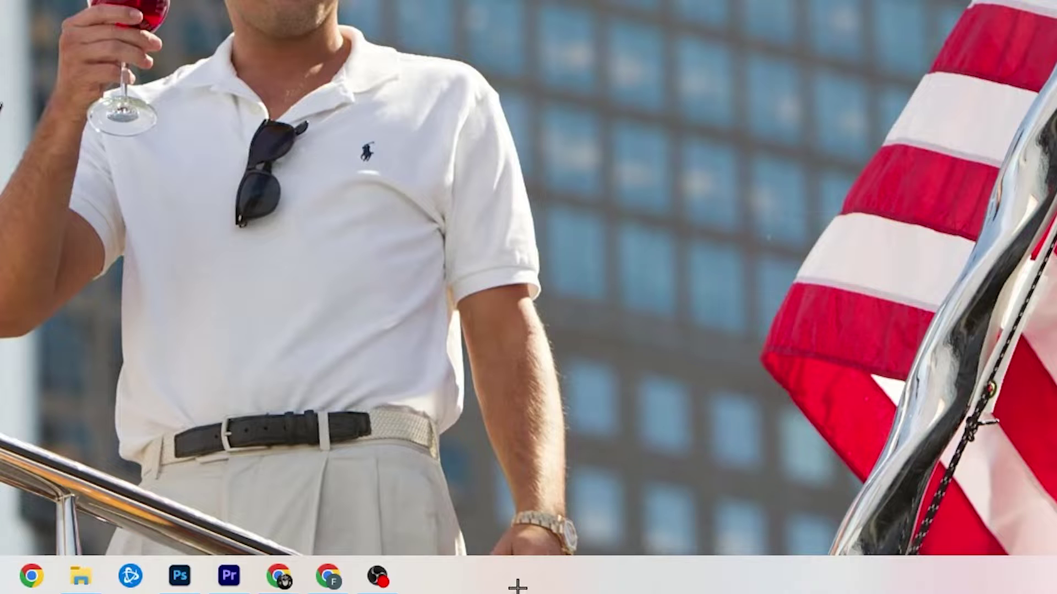
# Open Task Manager and show its process list in a maximized window.
pyautogui.rightClick(450, 580)
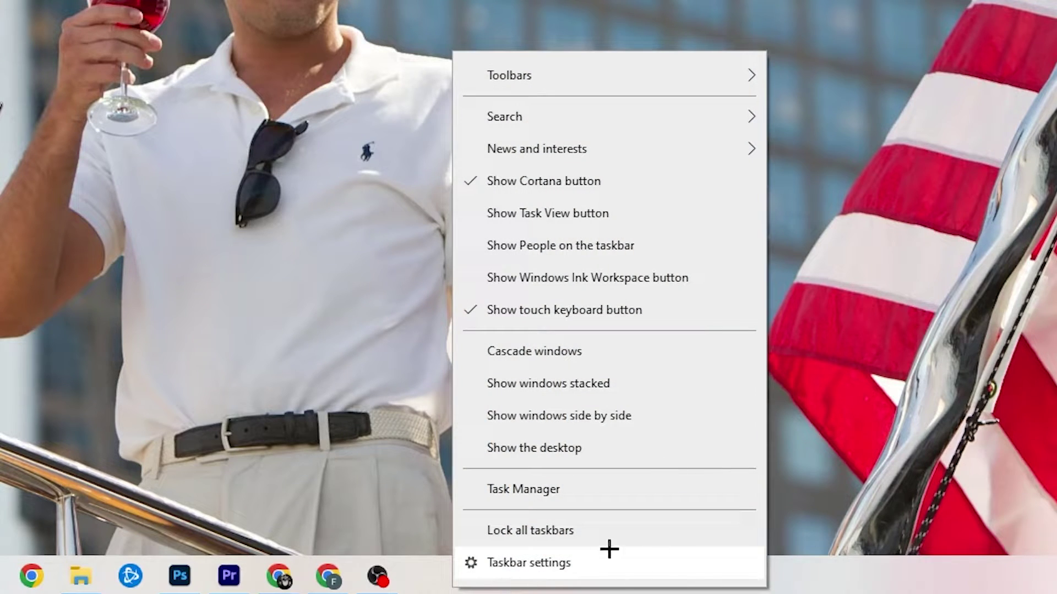
pyautogui.click(549, 497)
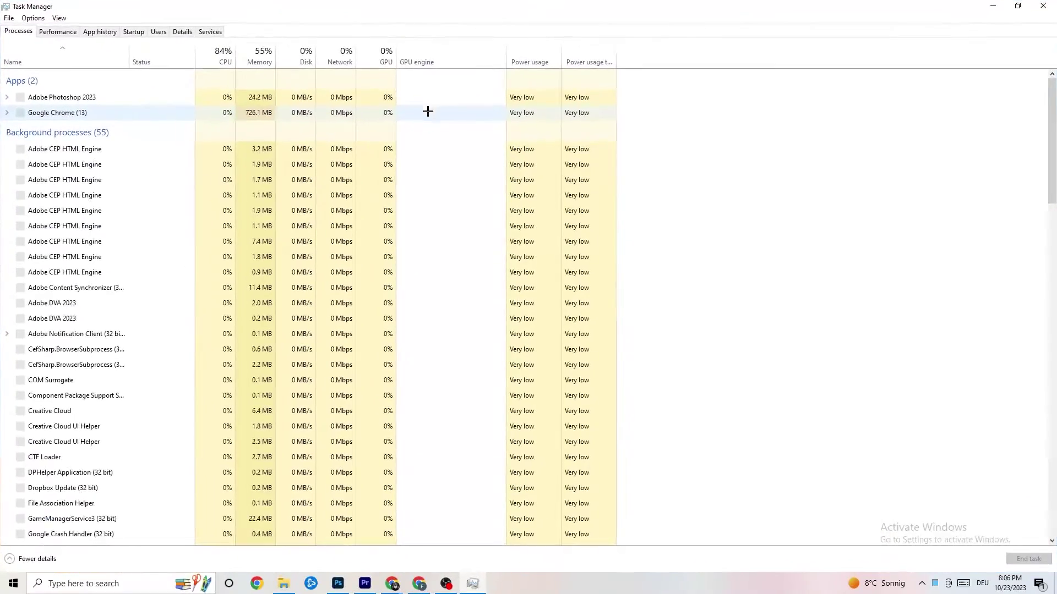
pyautogui.moveTo(447, 5); pyautogui.dragTo(456, 48)
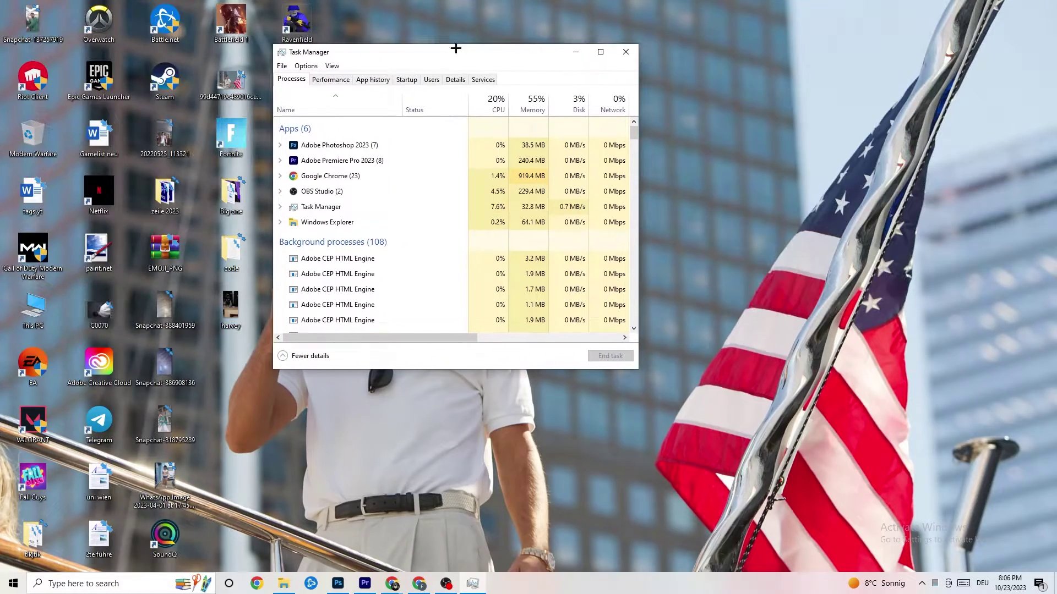
pyautogui.click(601, 52)
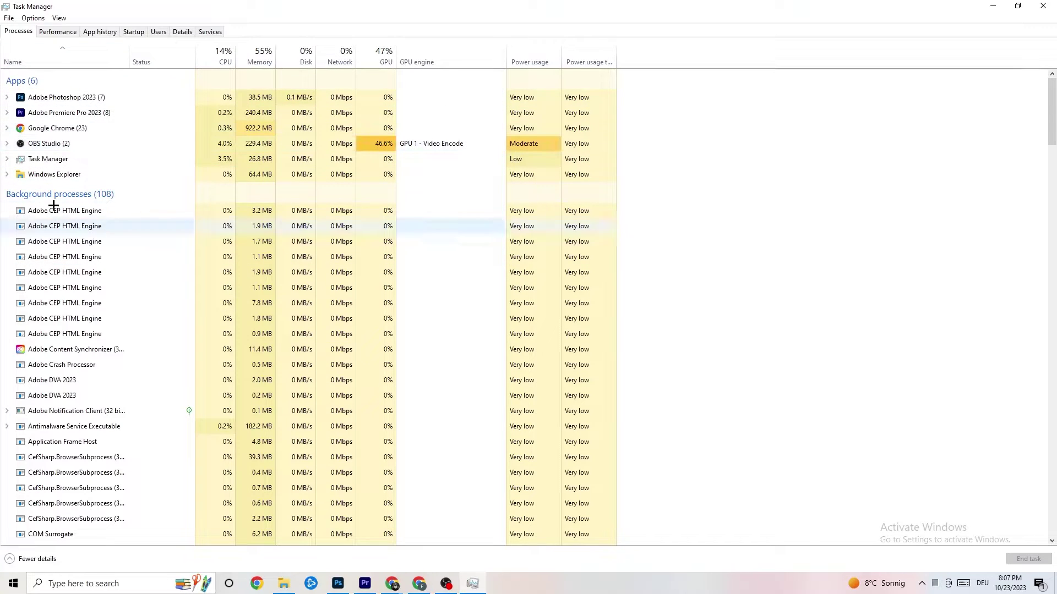
# Look through the running processes and end the Adobe Photoshop 2023 task.
pyautogui.scroll(-4, 140, 290)
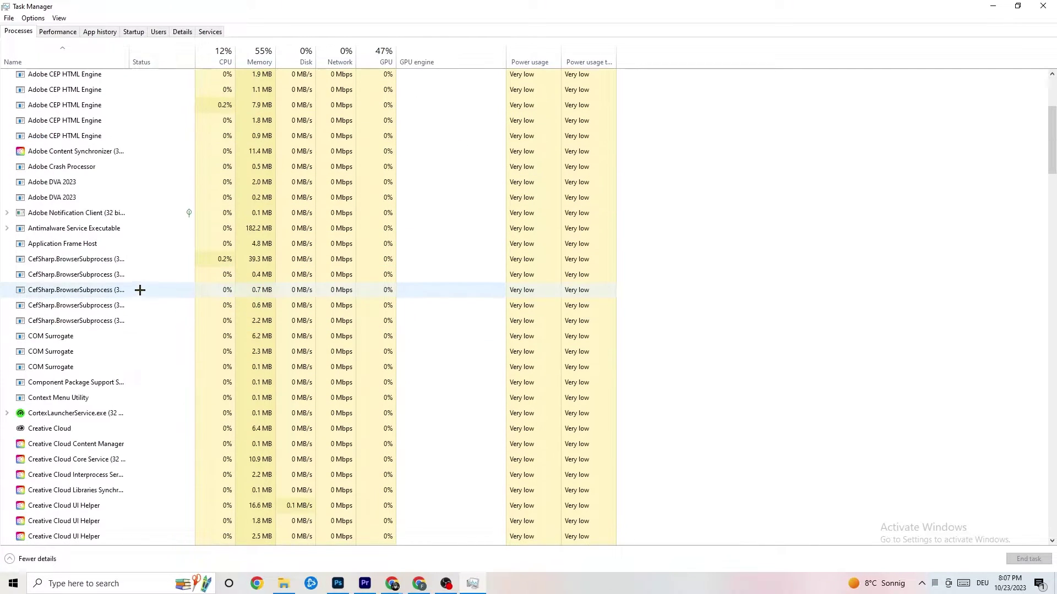
pyautogui.scroll(-13, 140, 290)
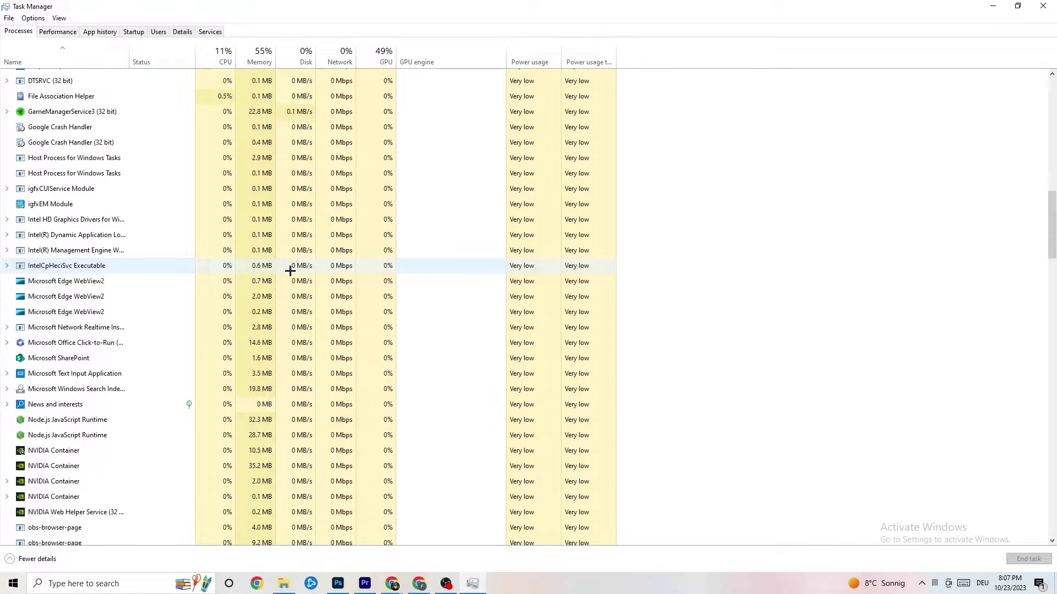
pyautogui.scroll(17, 290, 270)
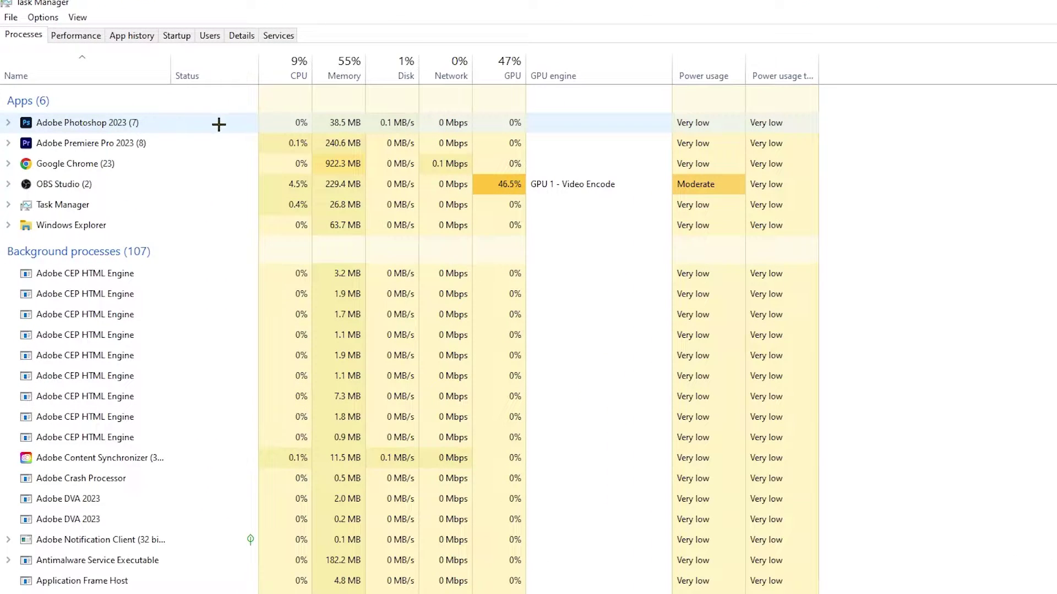
pyautogui.rightClick(359, 123)
pyautogui.click(192, 129)
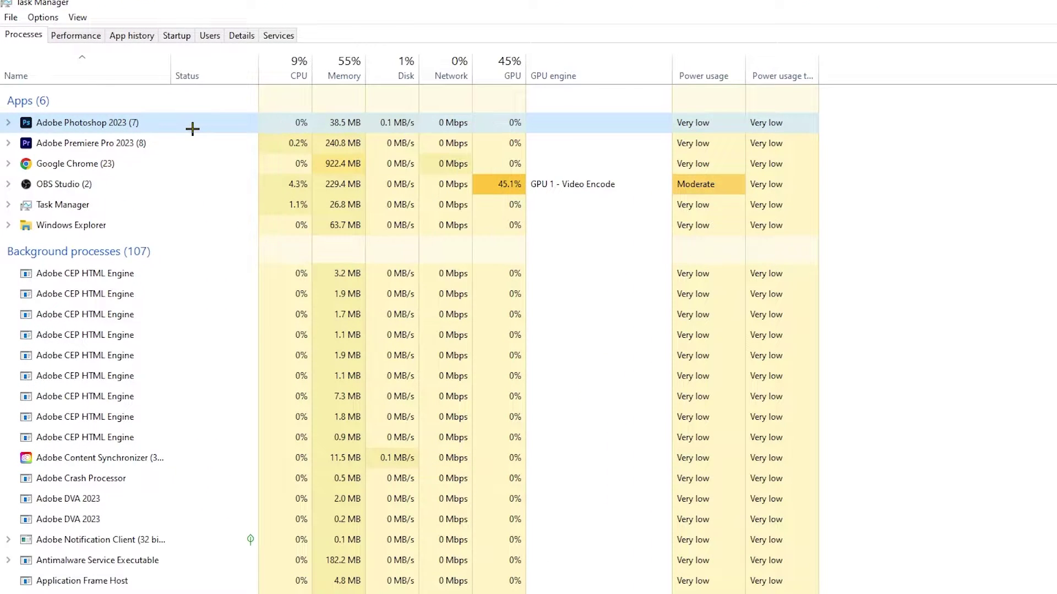
pyautogui.rightClick(193, 128)
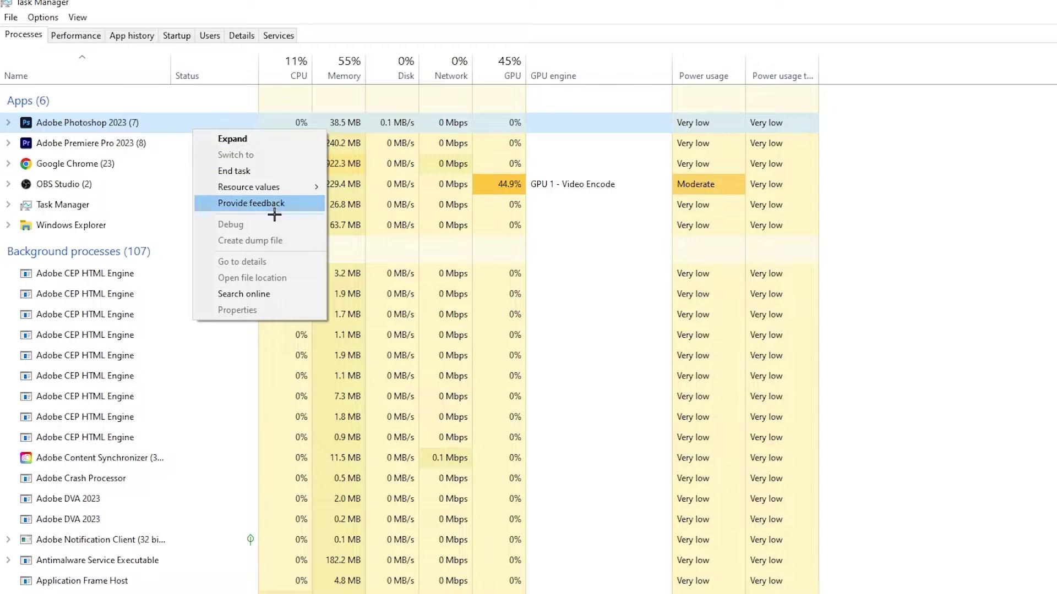
pyautogui.click(277, 171)
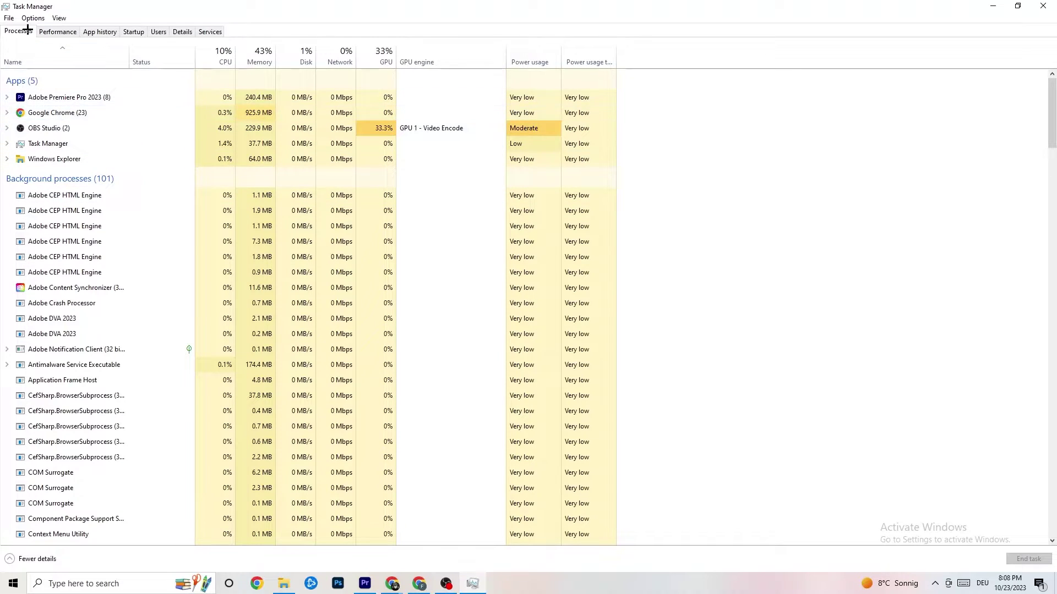
# Examine the priority options for the Adobe Premiere Pro process in the detailed process list, leaving its priority unchanged.
pyautogui.click(186, 30)
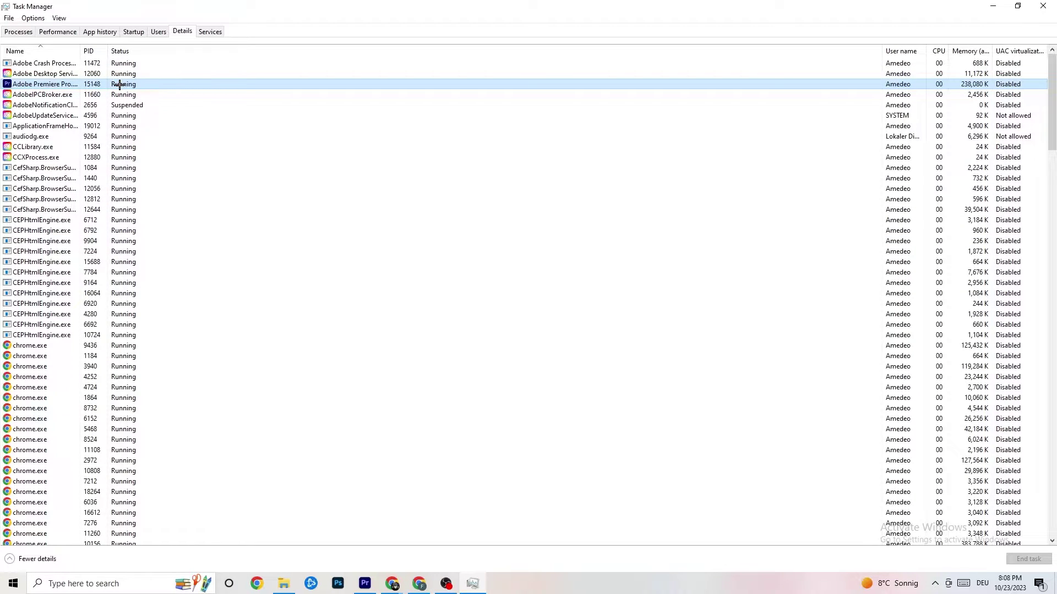
pyautogui.rightClick(119, 84)
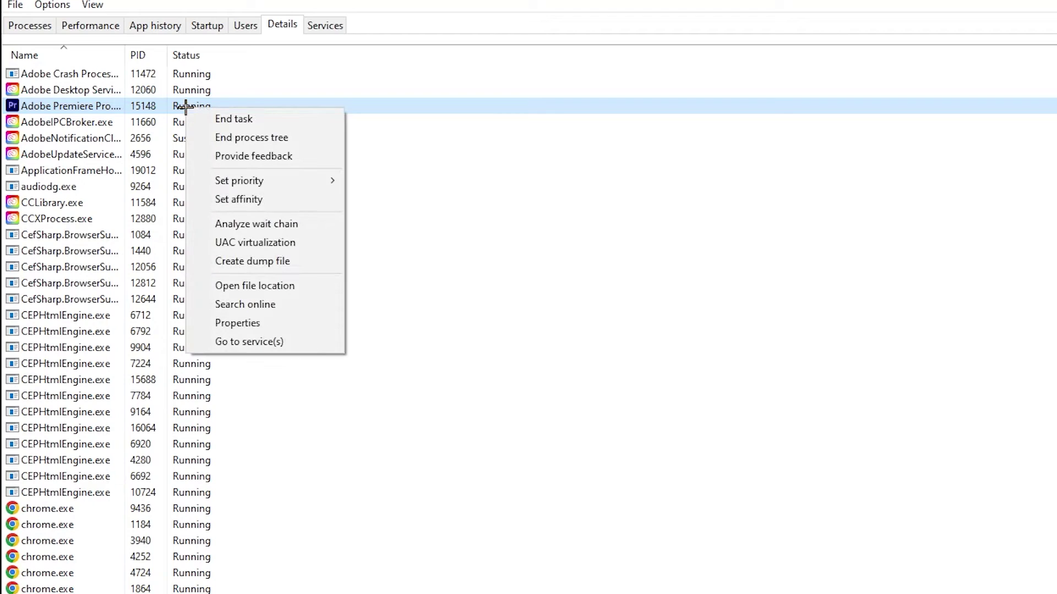
pyautogui.moveTo(288, 182)
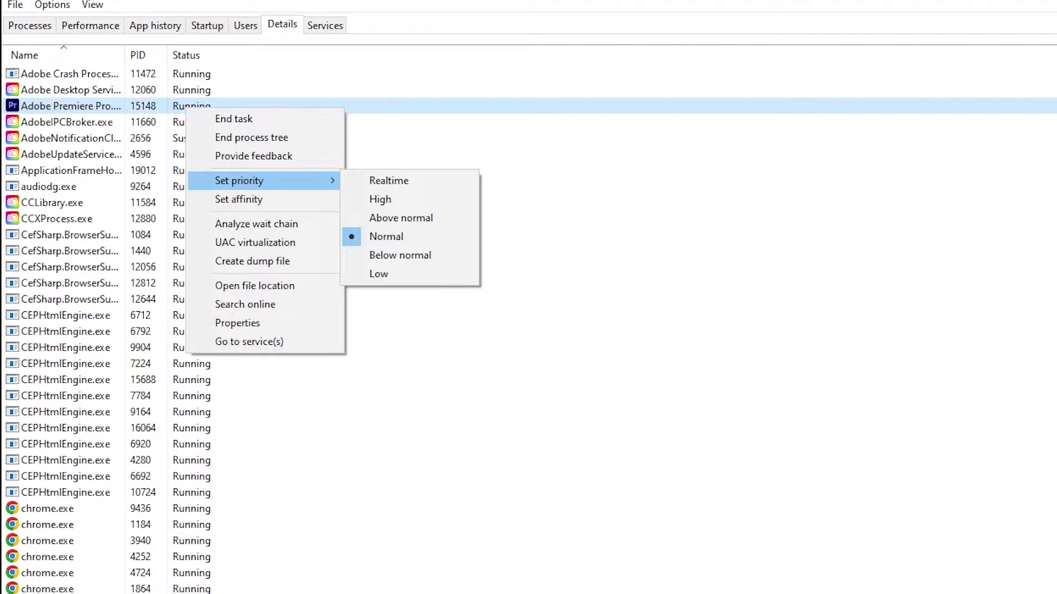
pyautogui.click(375, 77)
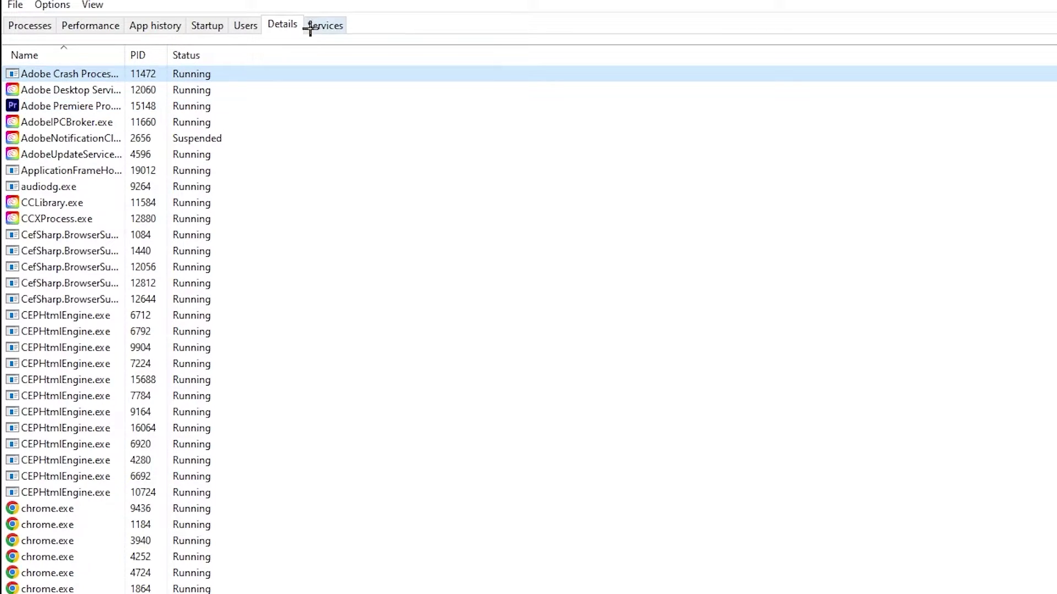
# Review the startup programs and the options available for Adobe Updater Startup Utility without disabling it.
pyautogui.click(207, 25)
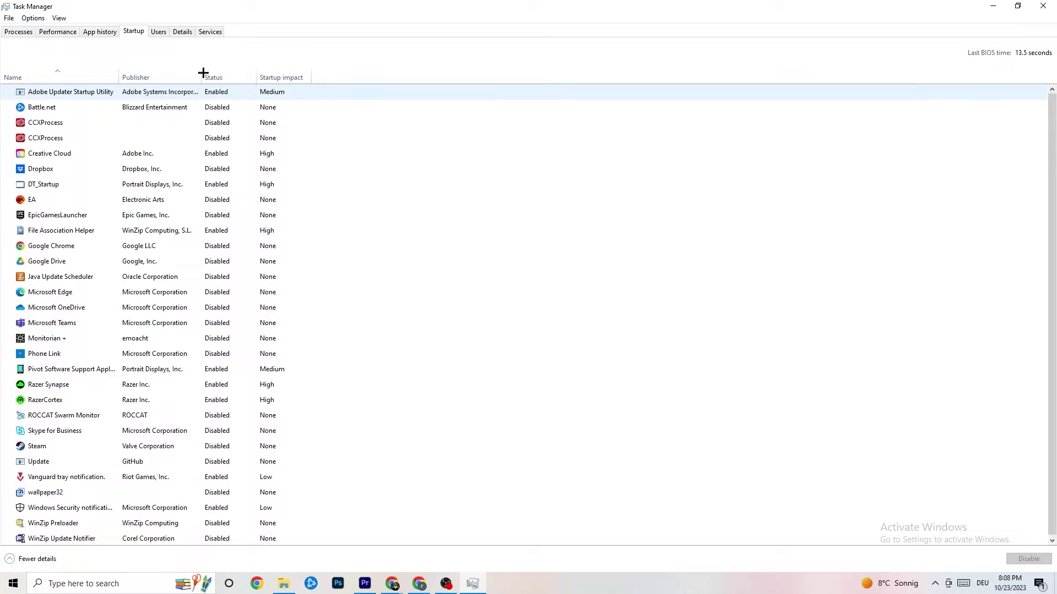
pyautogui.rightClick(227, 97)
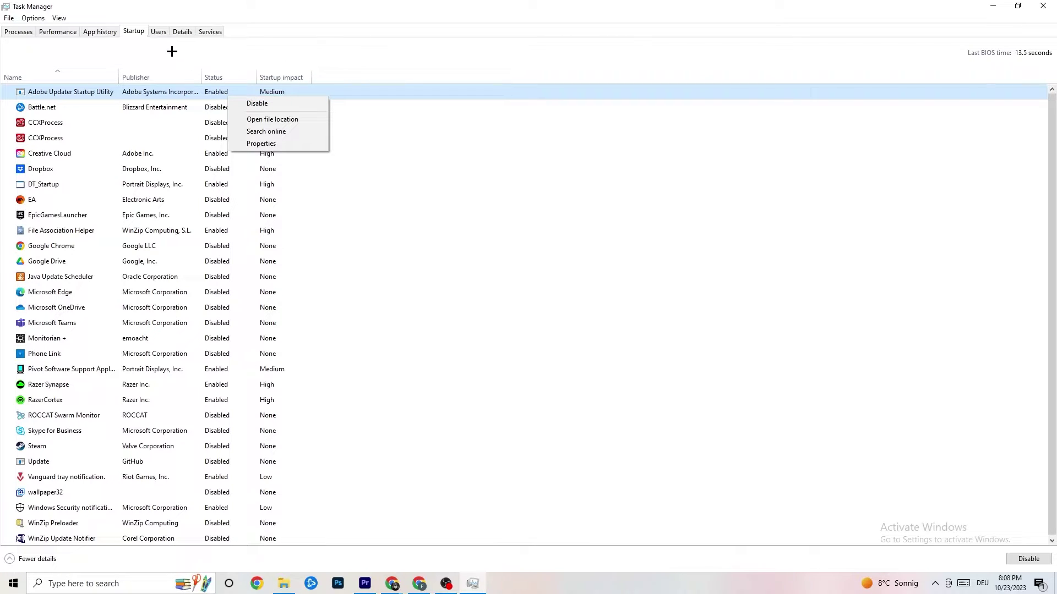
pyautogui.click(396, 1)
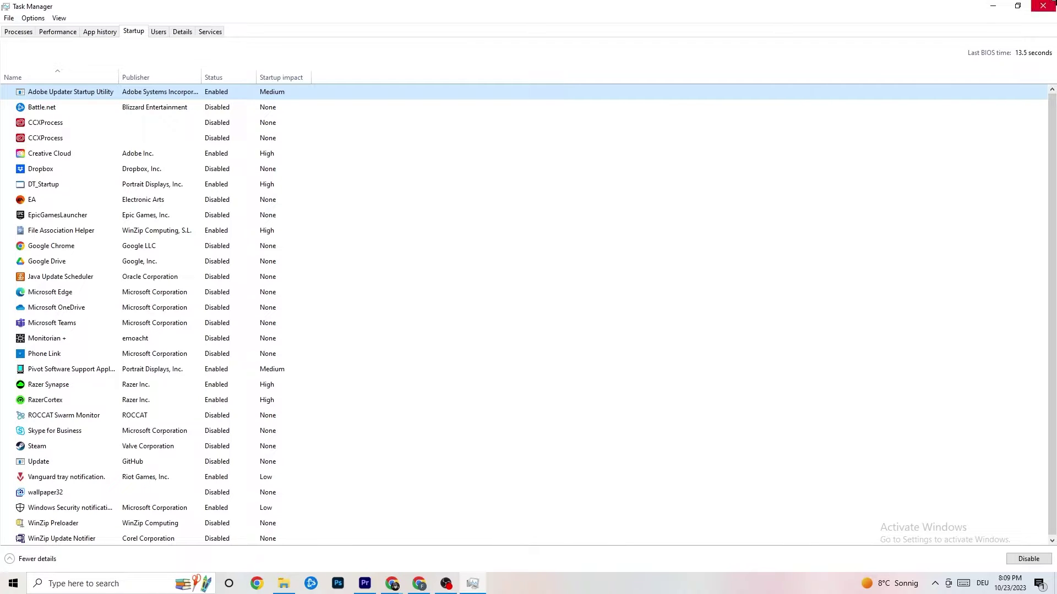
# Close Task Manager and open the display page of the Windows system settings.
pyautogui.click(1043, 6)
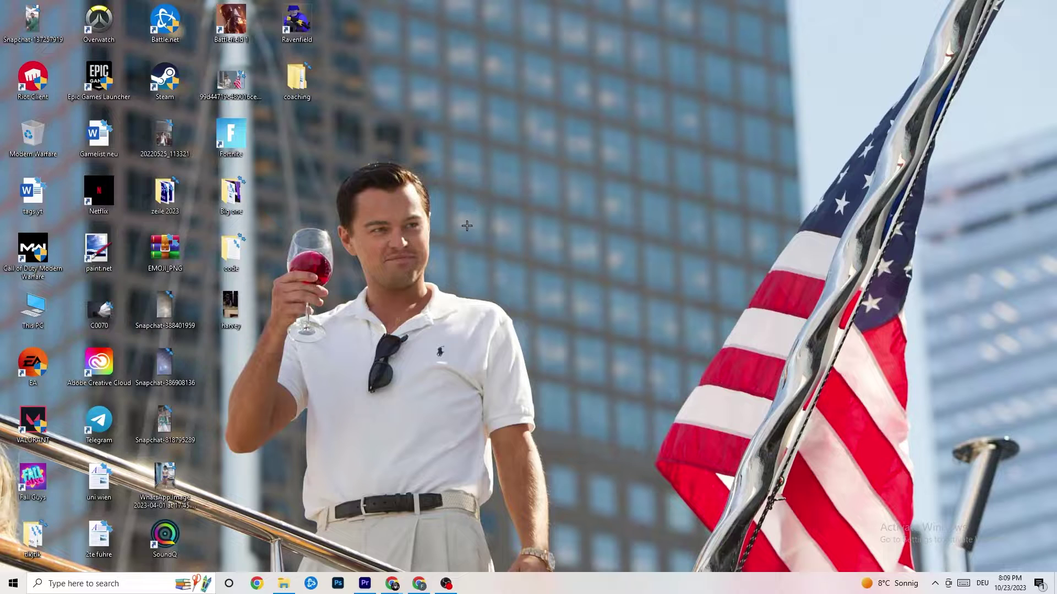
pyautogui.click(3, 589)
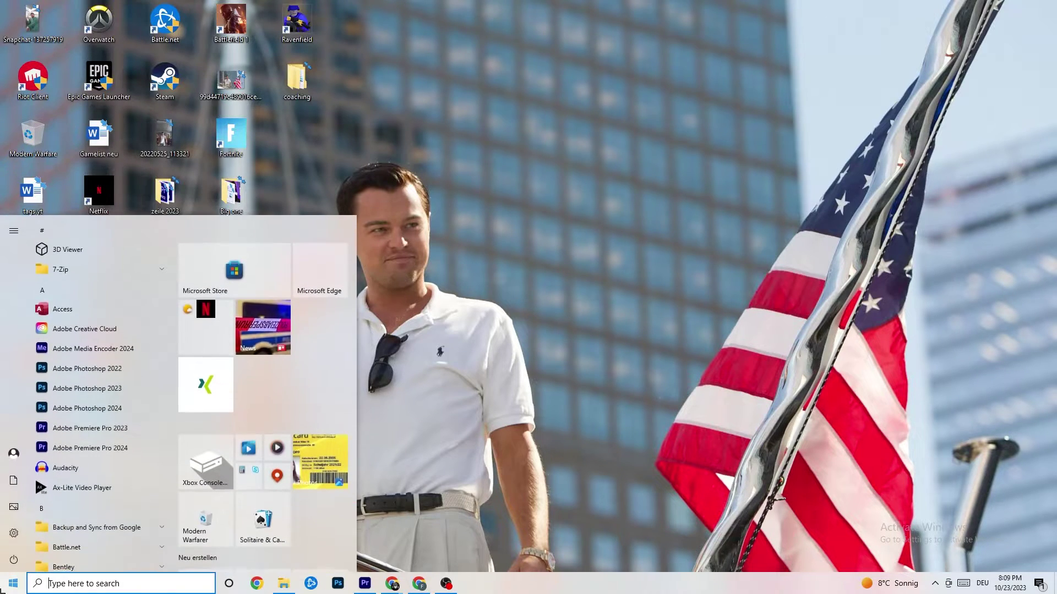
pyautogui.click(14, 536)
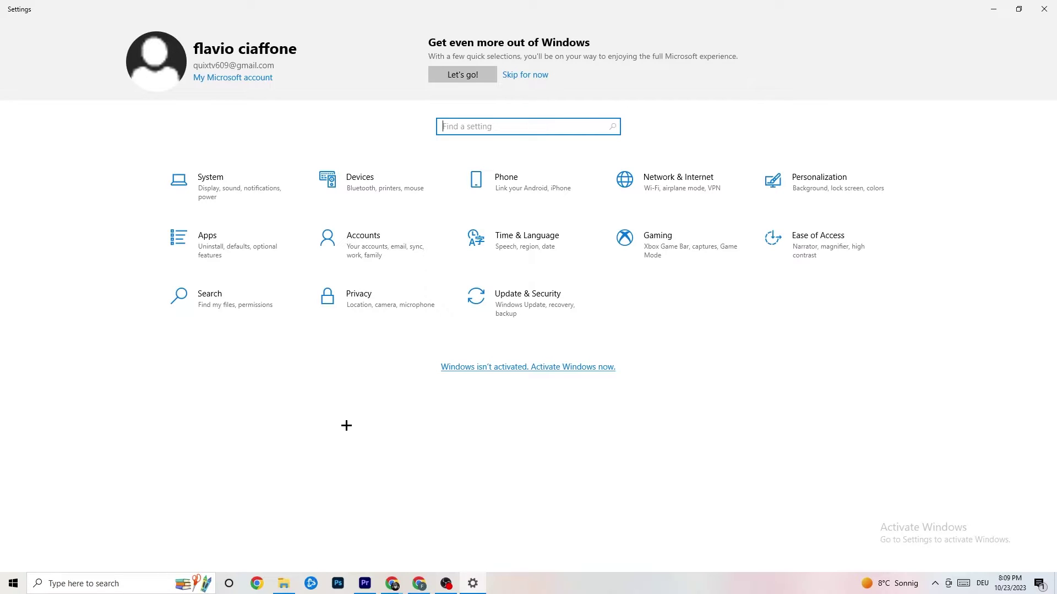
pyautogui.click(249, 190)
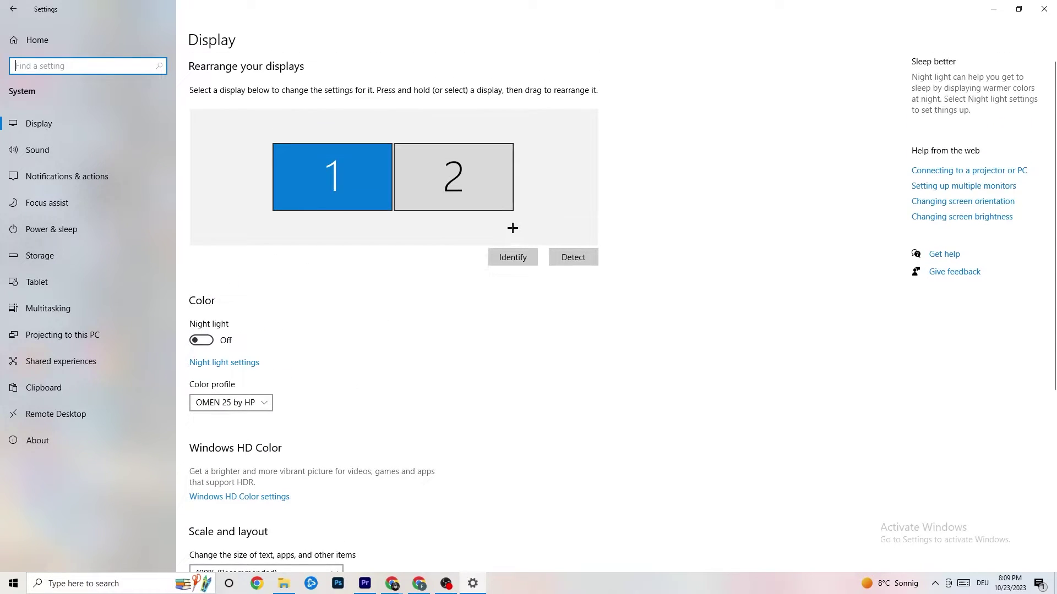
# Review the display scaling and resolution options, choosing 100% (Recommended) as the scale.
pyautogui.scroll(-5, 422, 238)
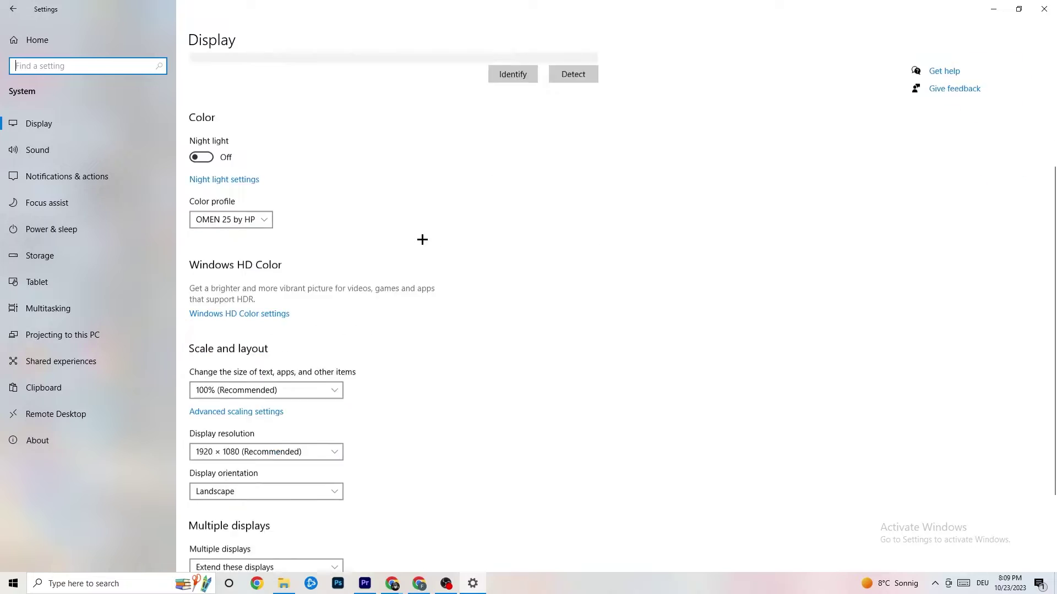
pyautogui.click(336, 316)
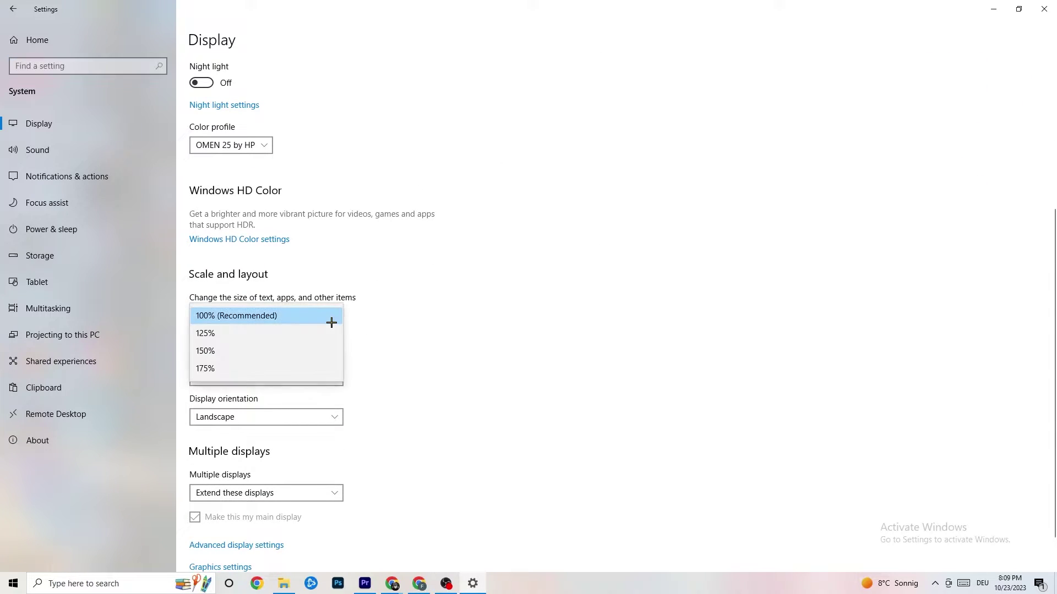
pyautogui.click(335, 315)
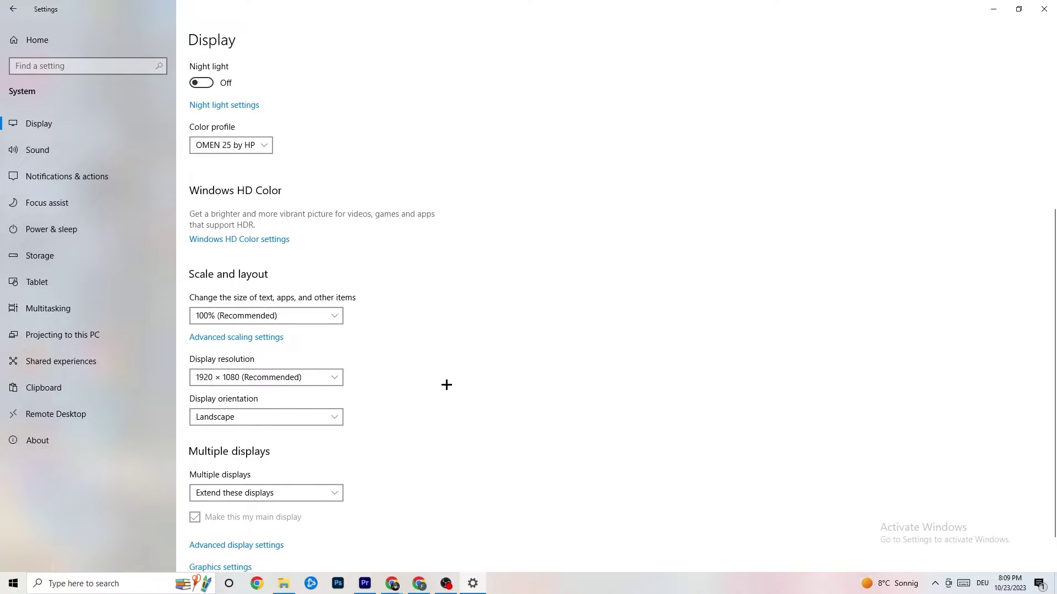
pyautogui.click(317, 381)
pyautogui.click(469, 331)
pyautogui.scroll(-2, 454, 308)
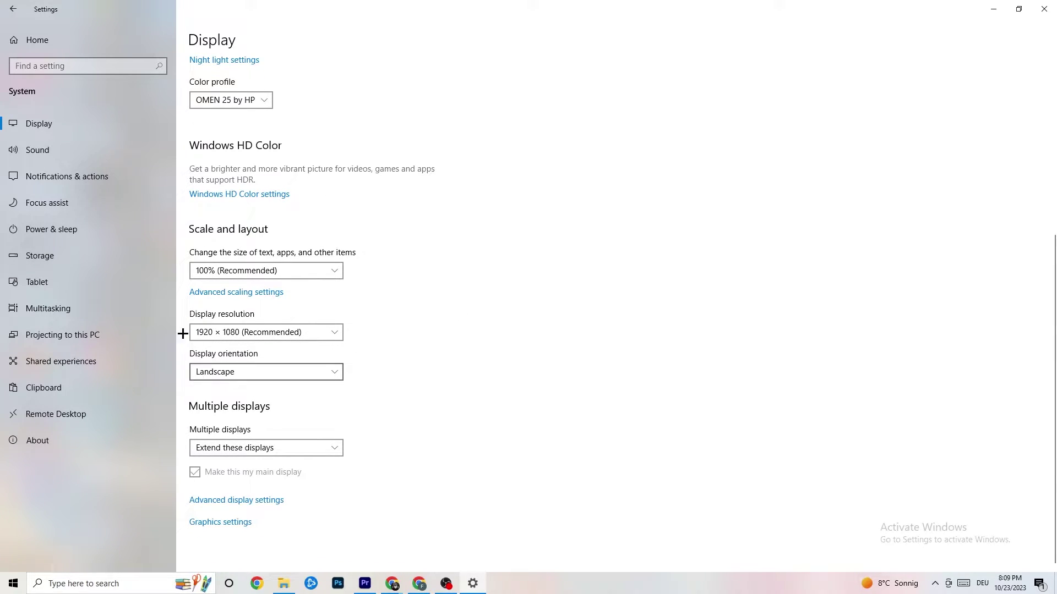
# Review the available power plans through the additional power settings and close Power Options.
pyautogui.click(104, 229)
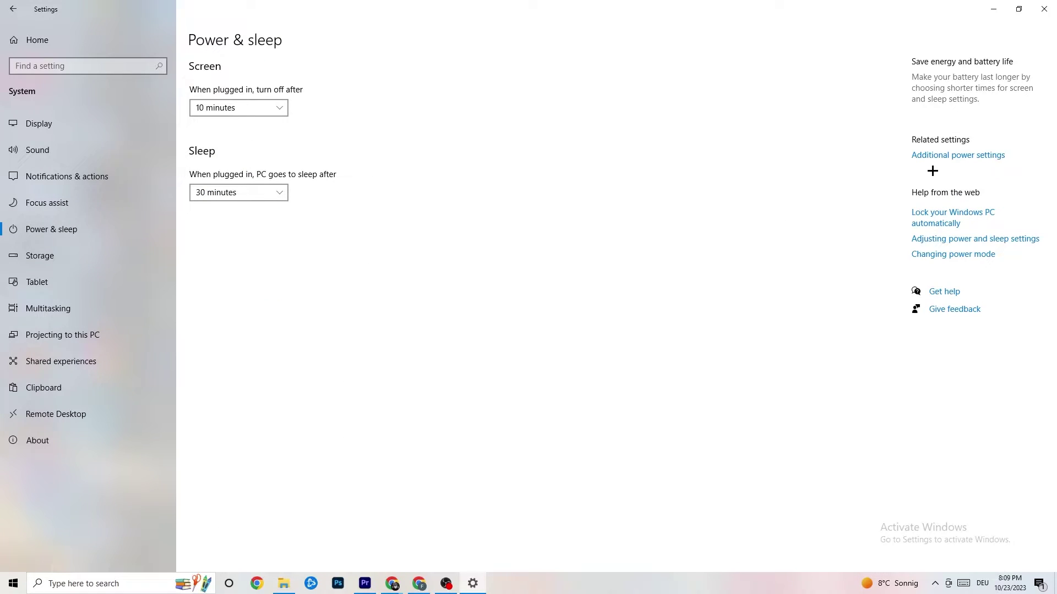
pyautogui.click(953, 156)
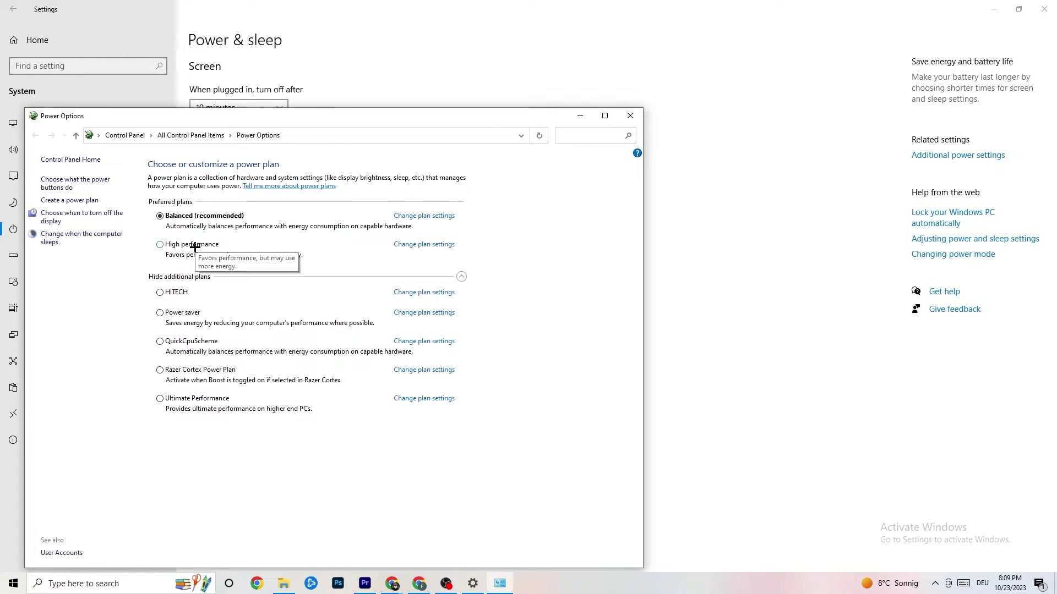
pyautogui.click(630, 117)
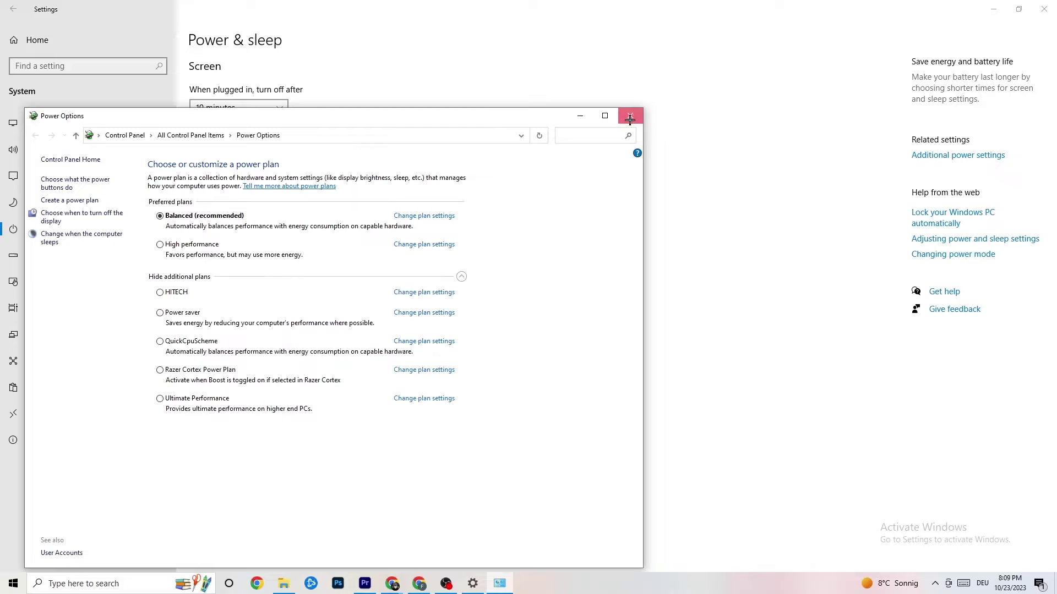
# Review the Storage Sense configuration, including how often it can run, and return to the storage overview.
pyautogui.click(65, 257)
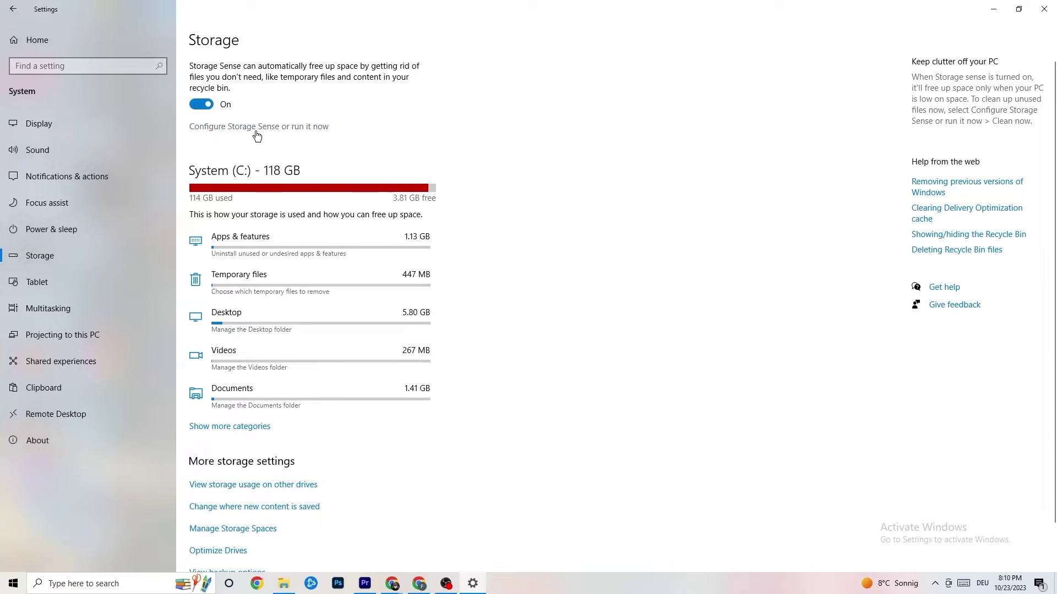
pyautogui.click(298, 128)
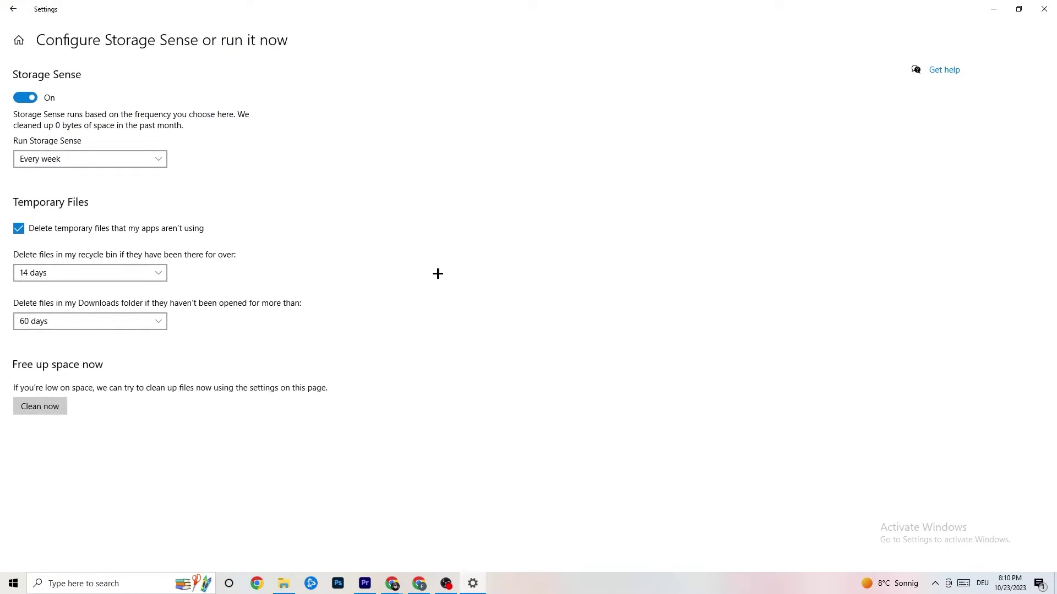
pyautogui.click(132, 159)
pyautogui.click(319, 157)
pyautogui.click(15, 10)
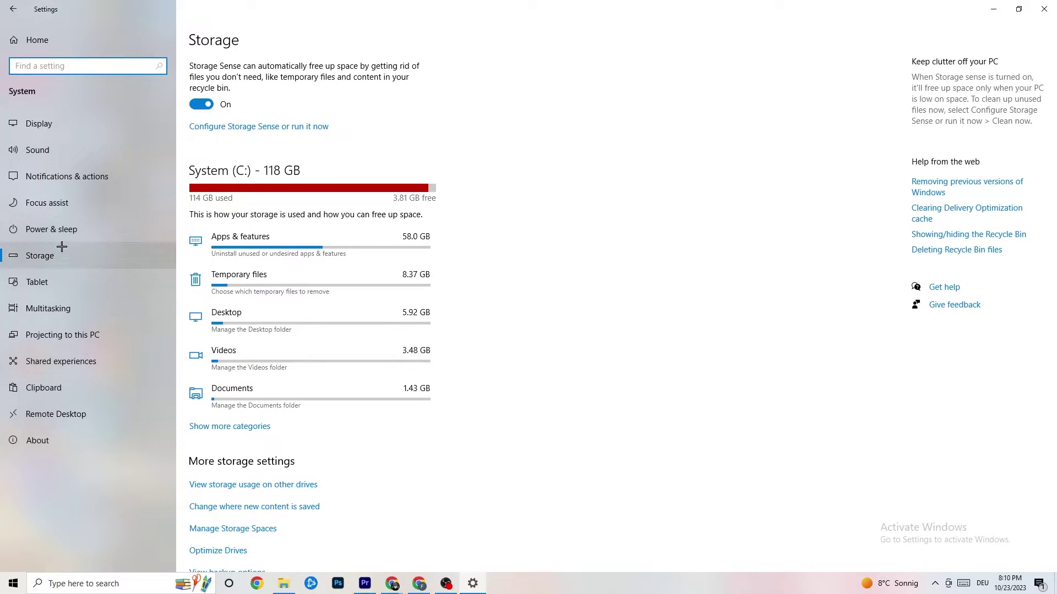
# Review the gaming settings for Xbox Game Bar, background recording captures and Game Mode.
pyautogui.click(12, 9)
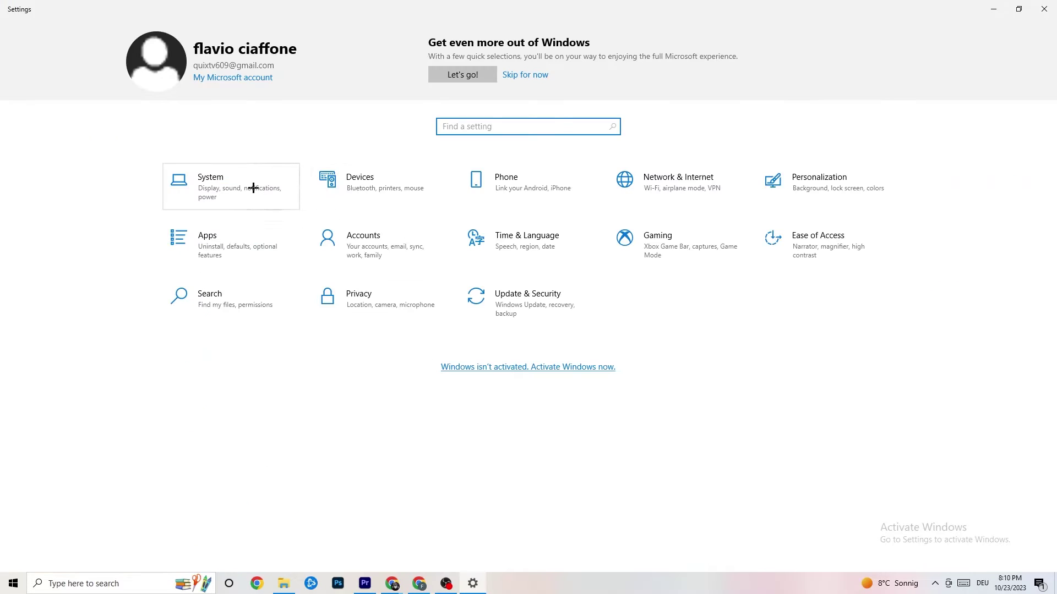
pyautogui.click(688, 259)
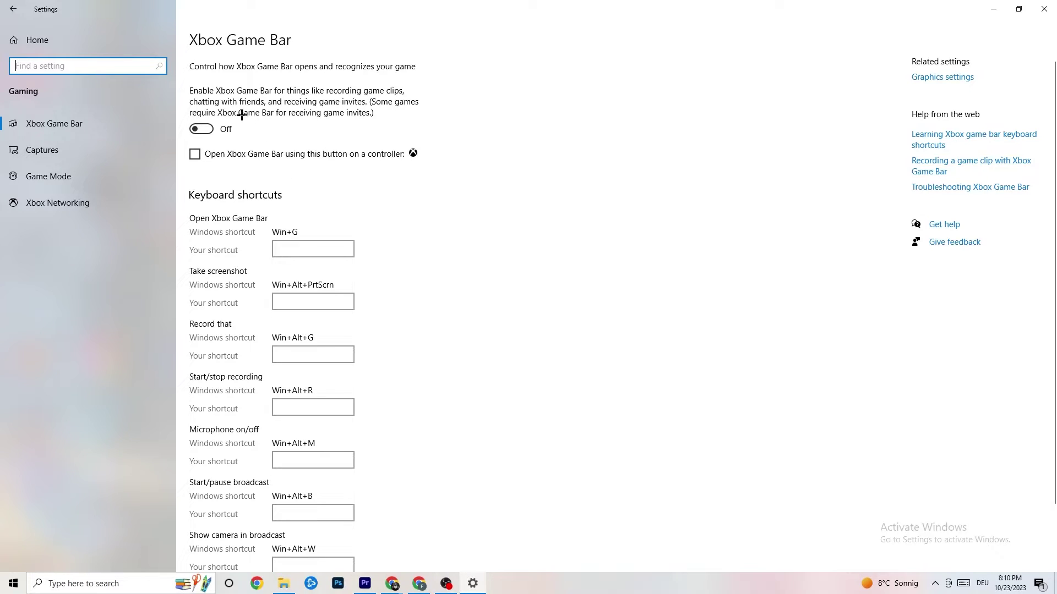
pyautogui.click(111, 149)
pyautogui.scroll(-3, 365, 236)
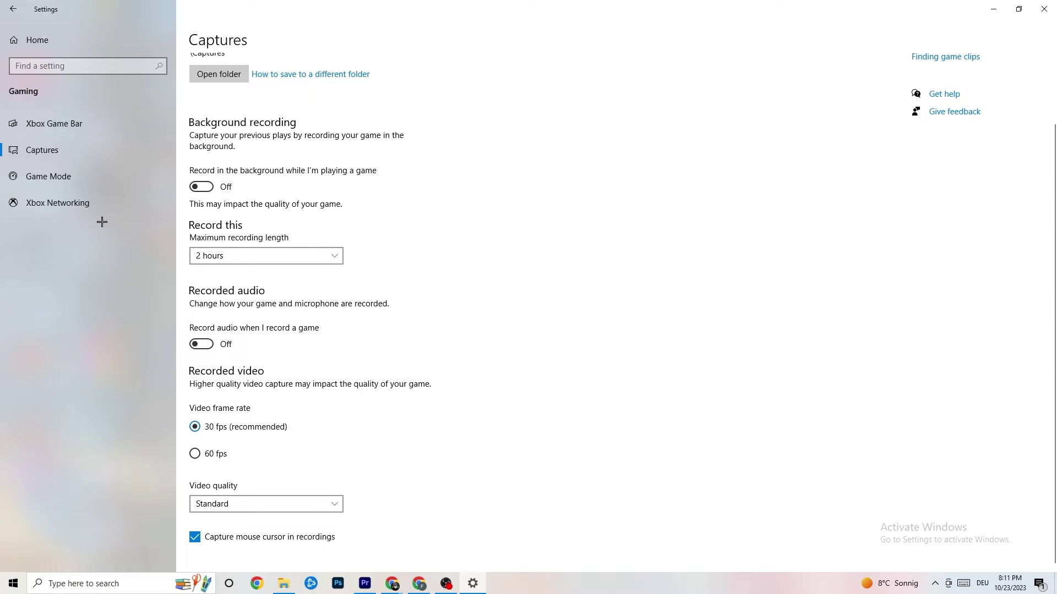
pyautogui.click(70, 175)
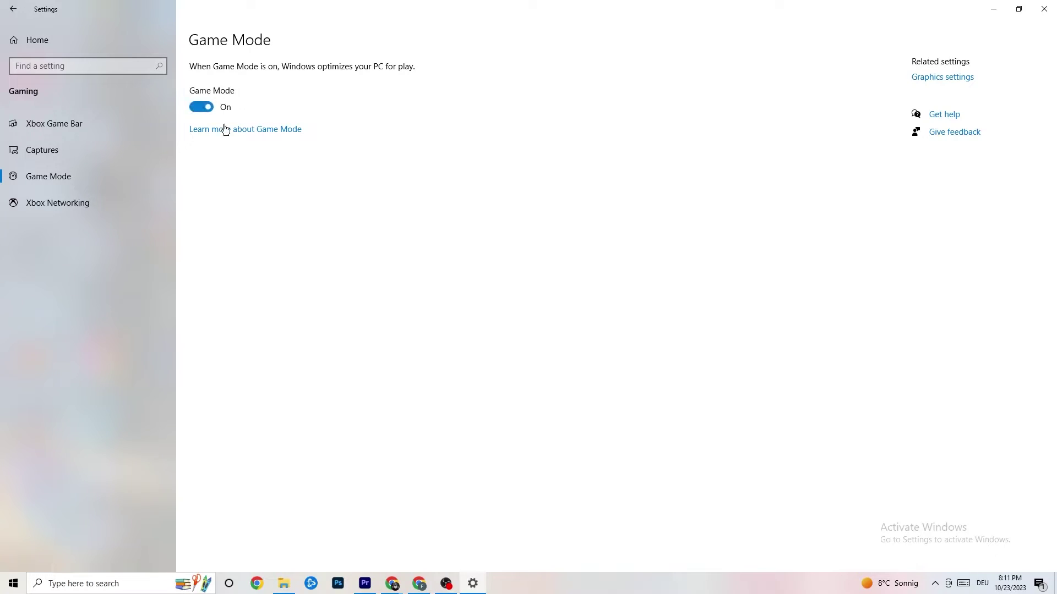
# Check the Windows Update and Troubleshoot pages under Update & Security, and close Settings.
pyautogui.click(13, 9)
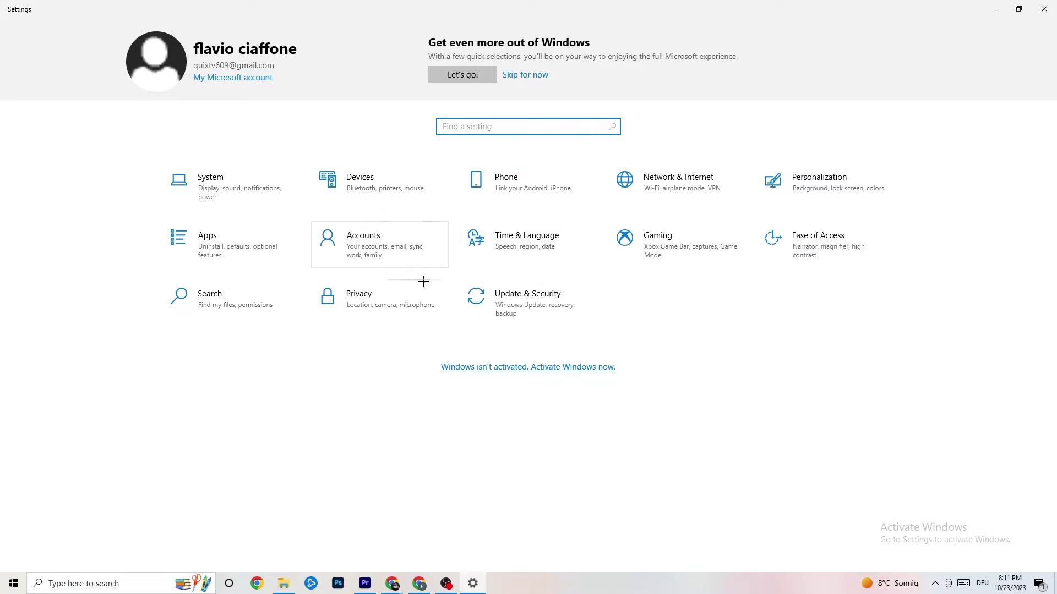
pyautogui.click(537, 298)
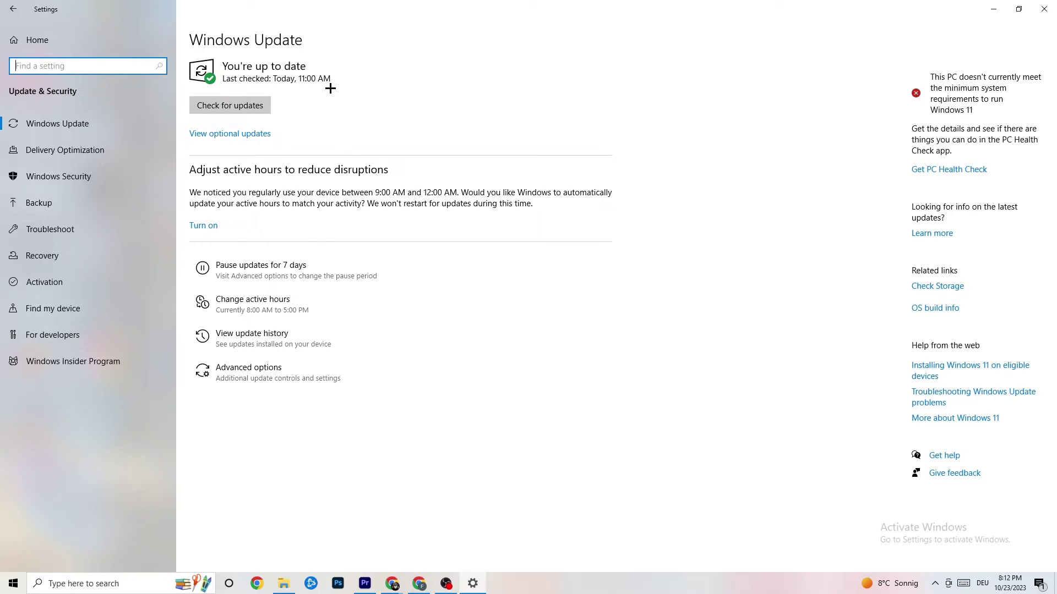
pyautogui.click(112, 124)
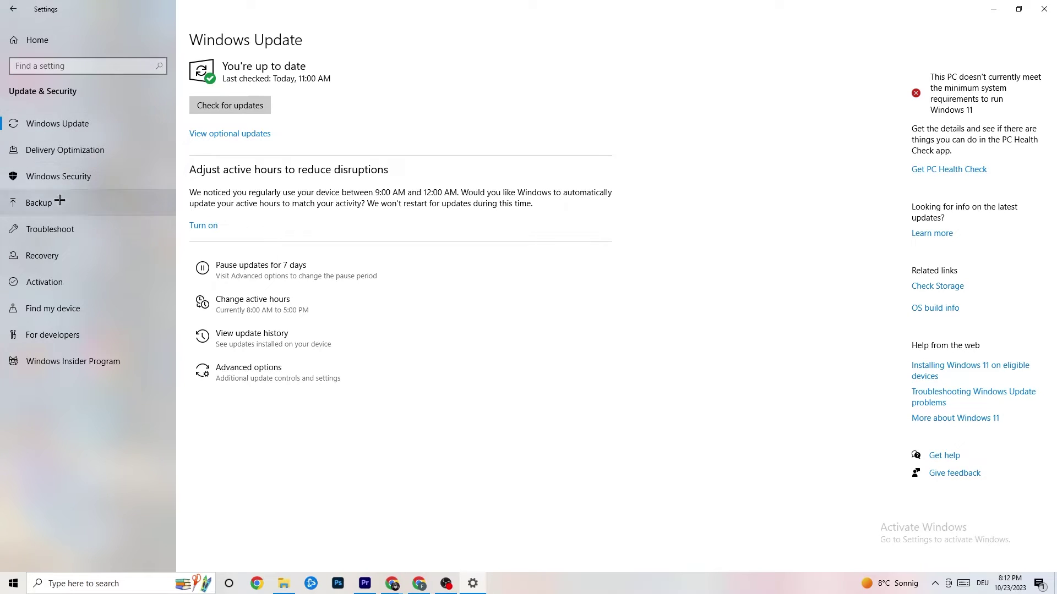
pyautogui.click(64, 229)
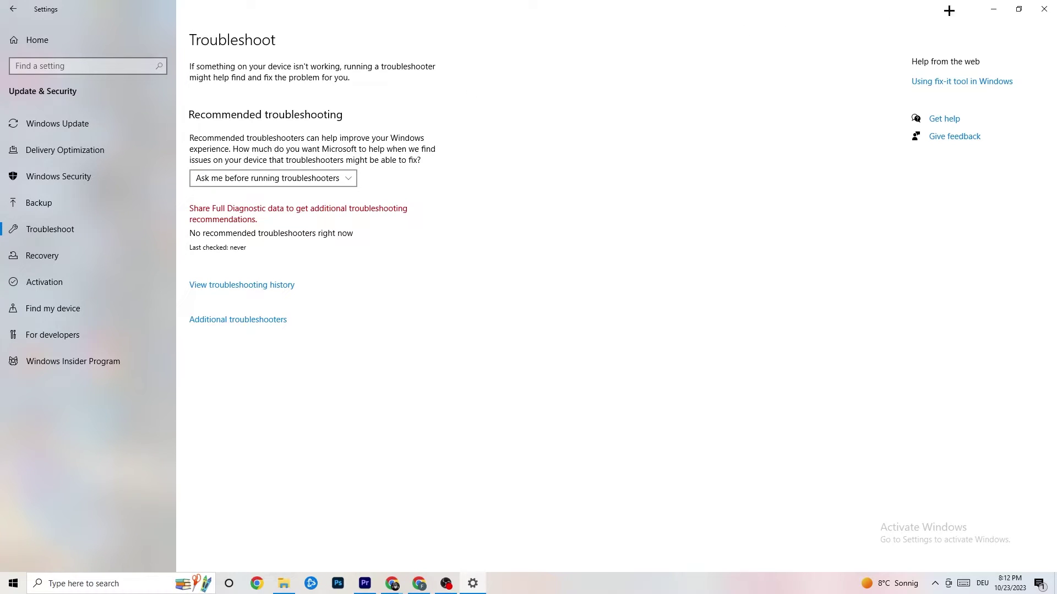
pyautogui.click(1045, 7)
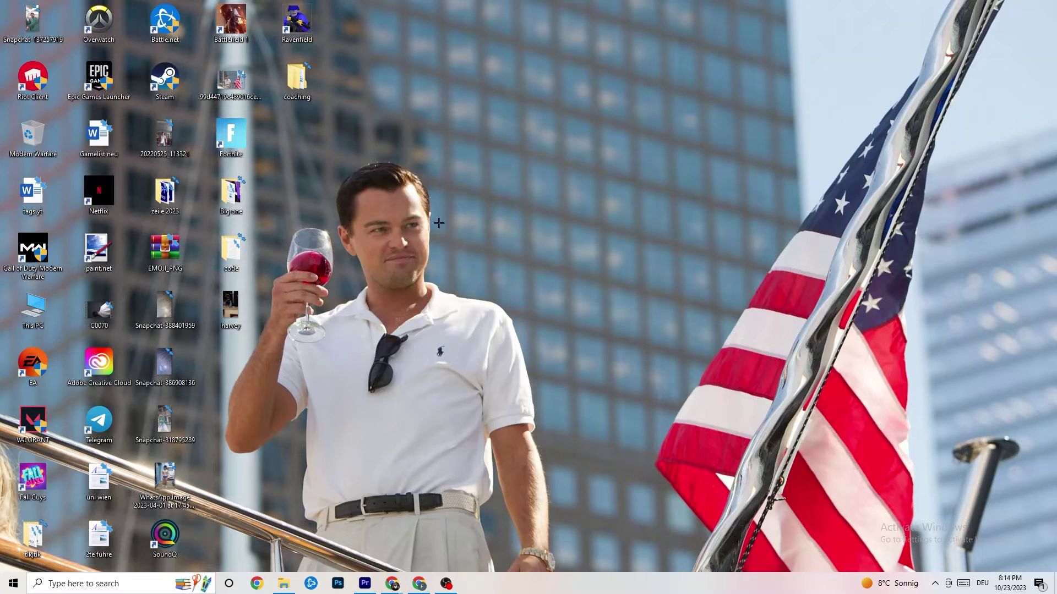
# Open NVIDIA Control Panel from the desktop and examine the 3D image preview settings.
pyautogui.rightClick(473, 143)
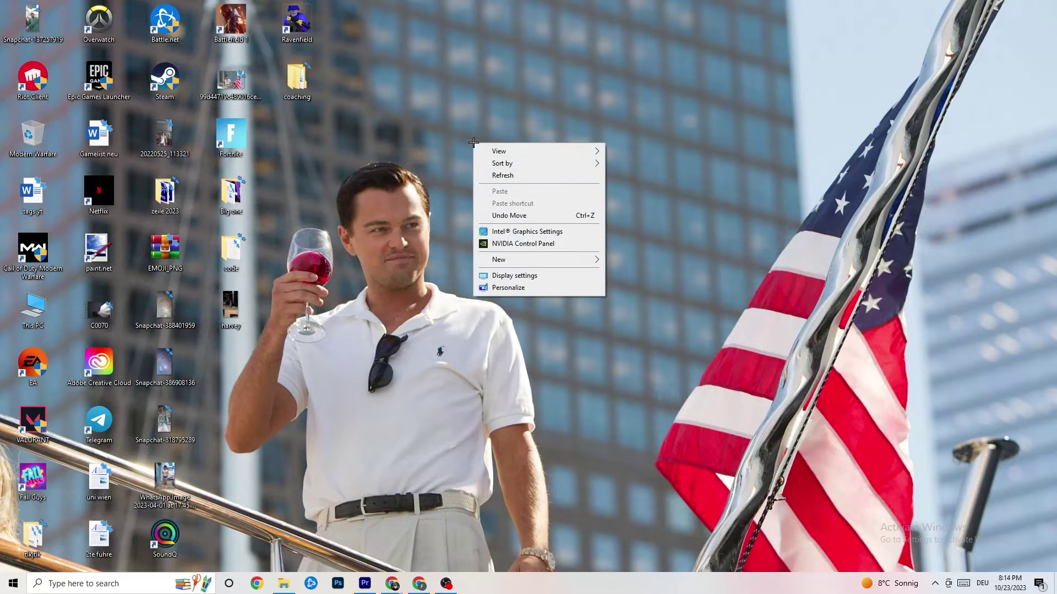
pyautogui.click(511, 245)
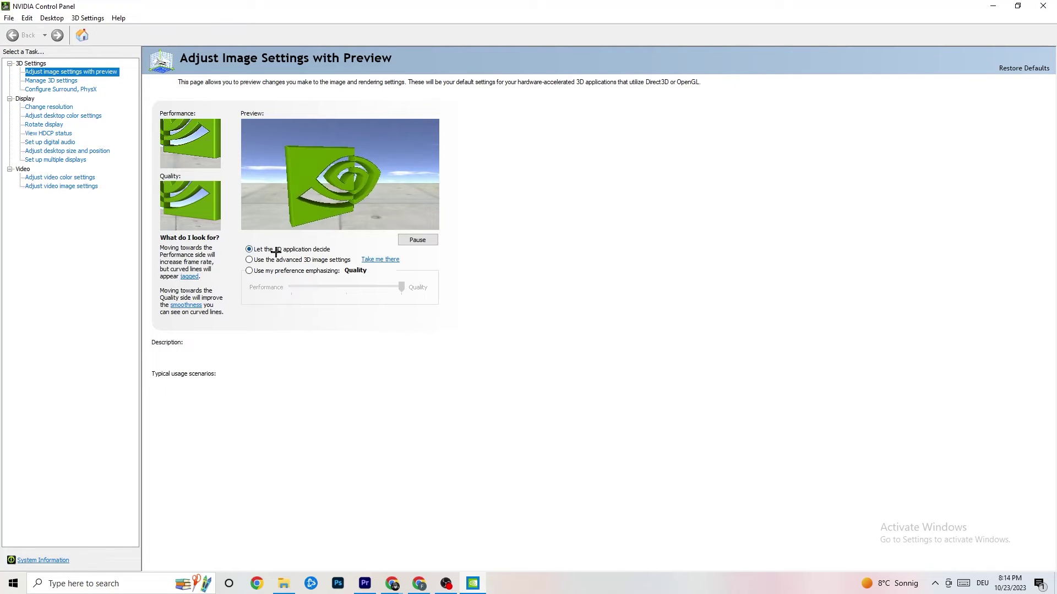
pyautogui.moveTo(299, 259)
pyautogui.moveTo(344, 281)
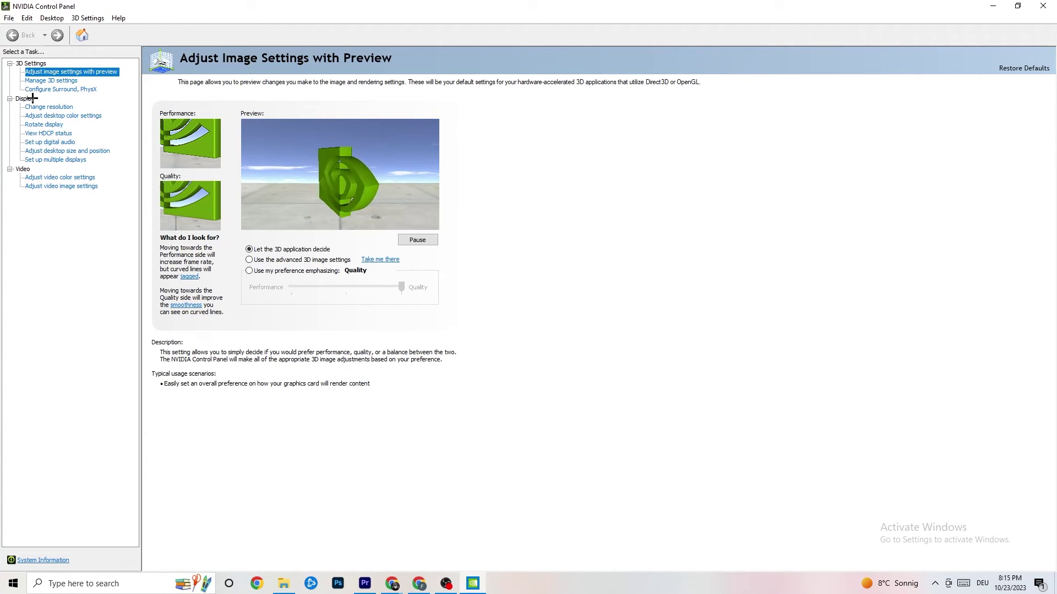
# Examine the resolution and refresh rate settings on the Change Resolution page and close NVIDIA Control Panel.
pyautogui.click(45, 108)
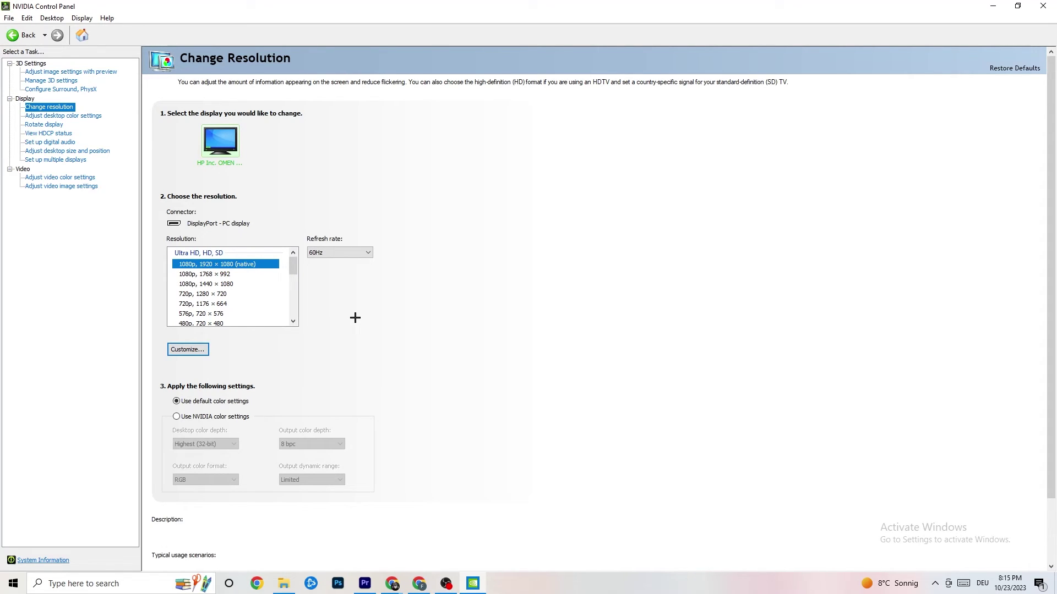
pyautogui.moveTo(206, 279)
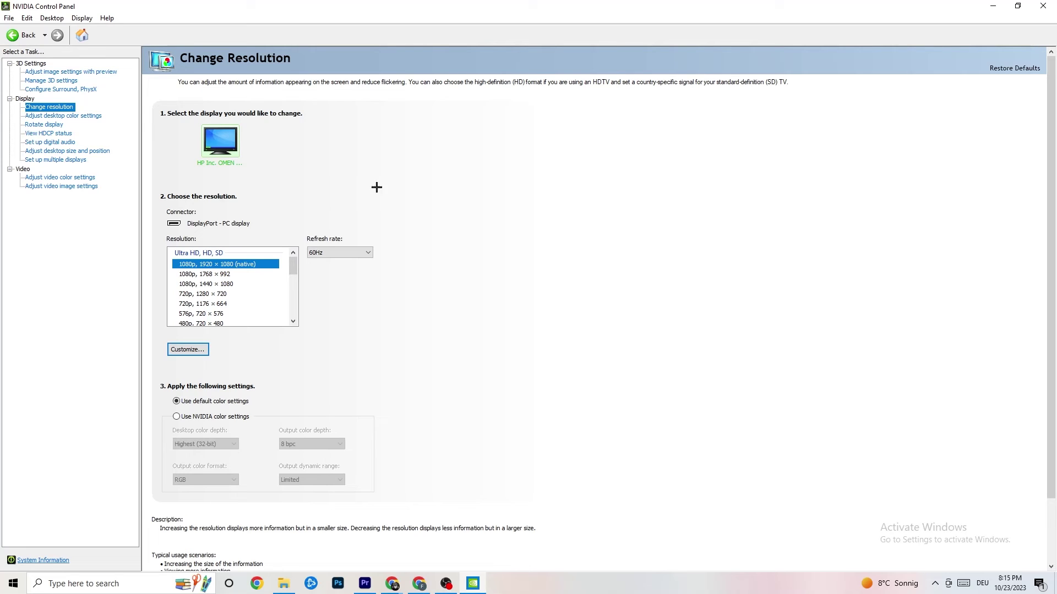
pyautogui.hotkey('alt', 'F4')
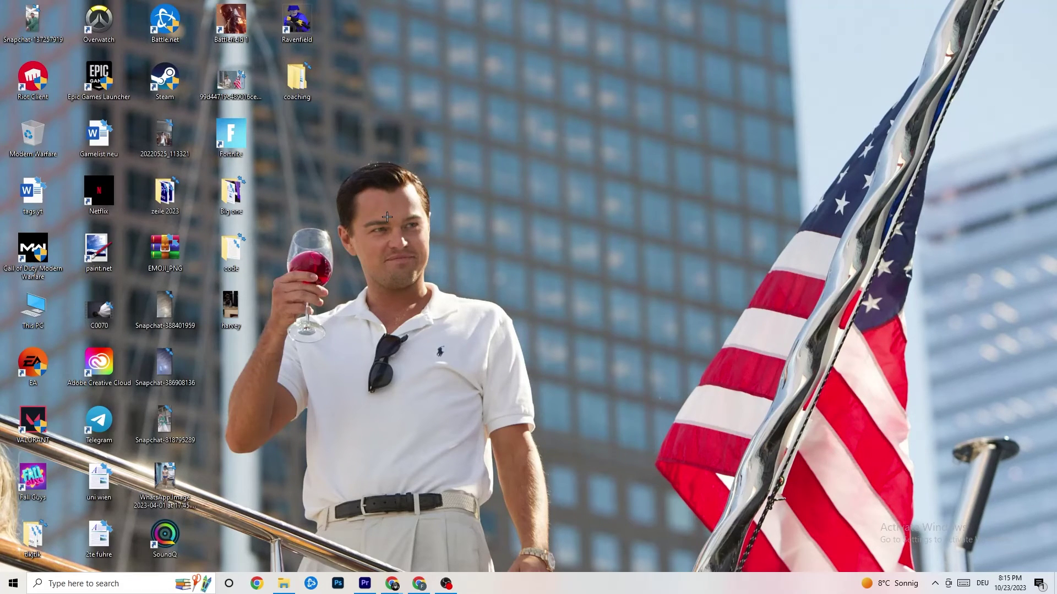
# Show the computer's sleep, shut down and restart options and dismiss them.
pyautogui.click(13, 583)
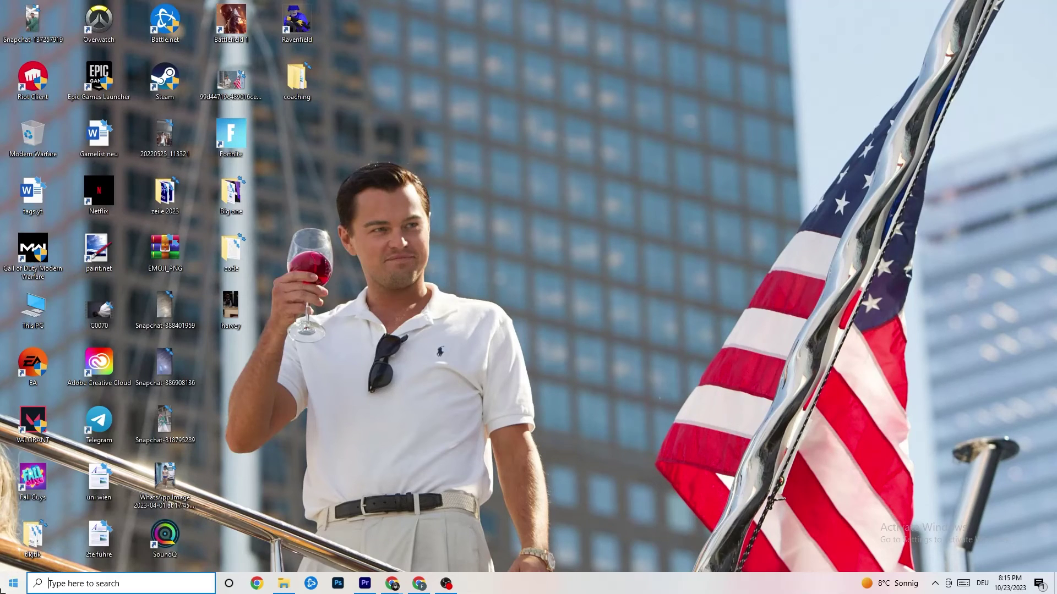
pyautogui.moveTo(17, 557)
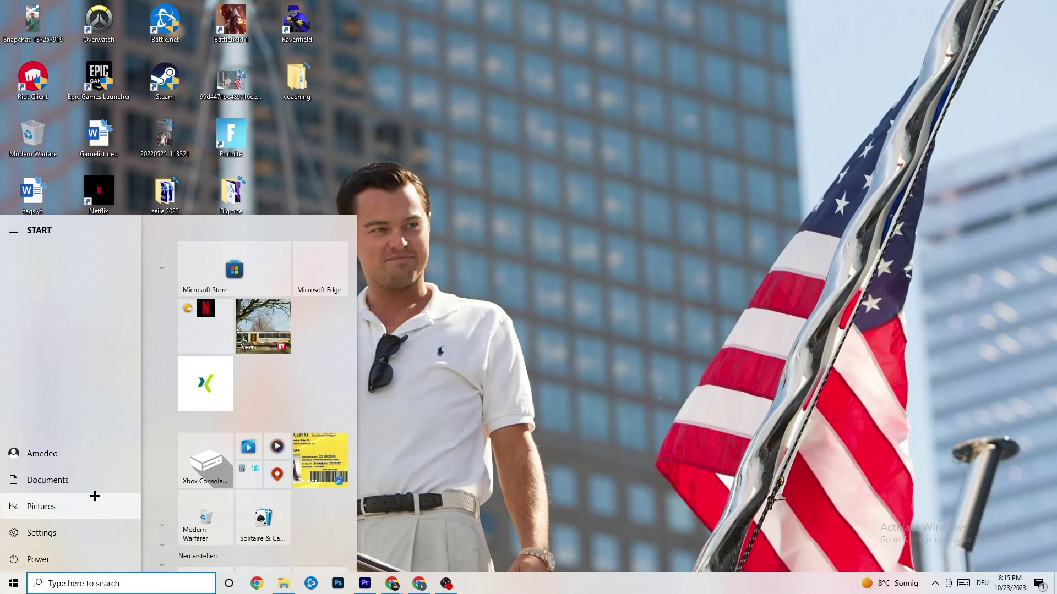
pyautogui.click(45, 559)
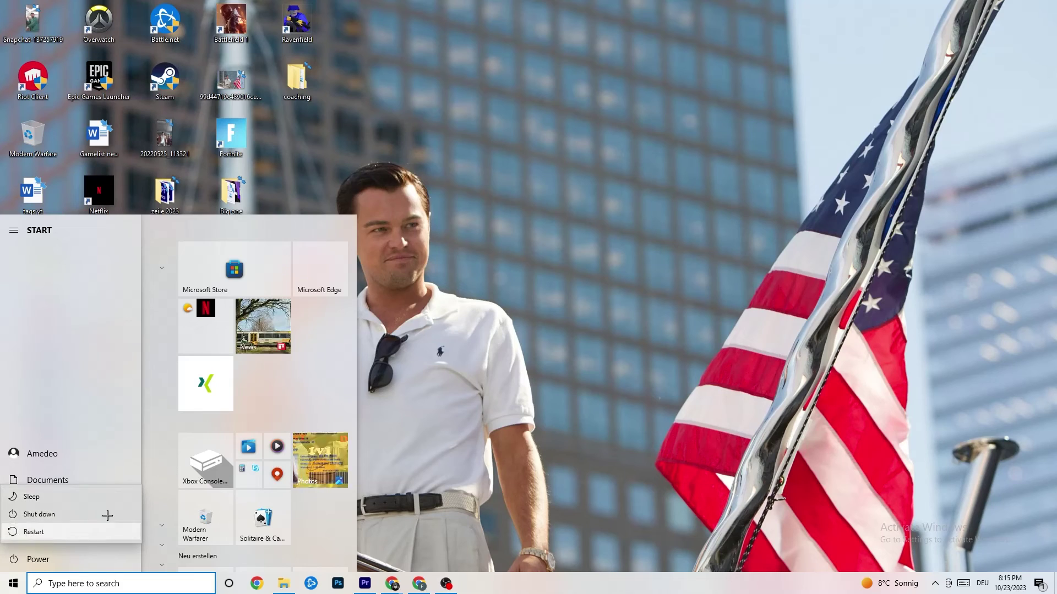
pyautogui.press('Escape')
pyautogui.press('Escape')
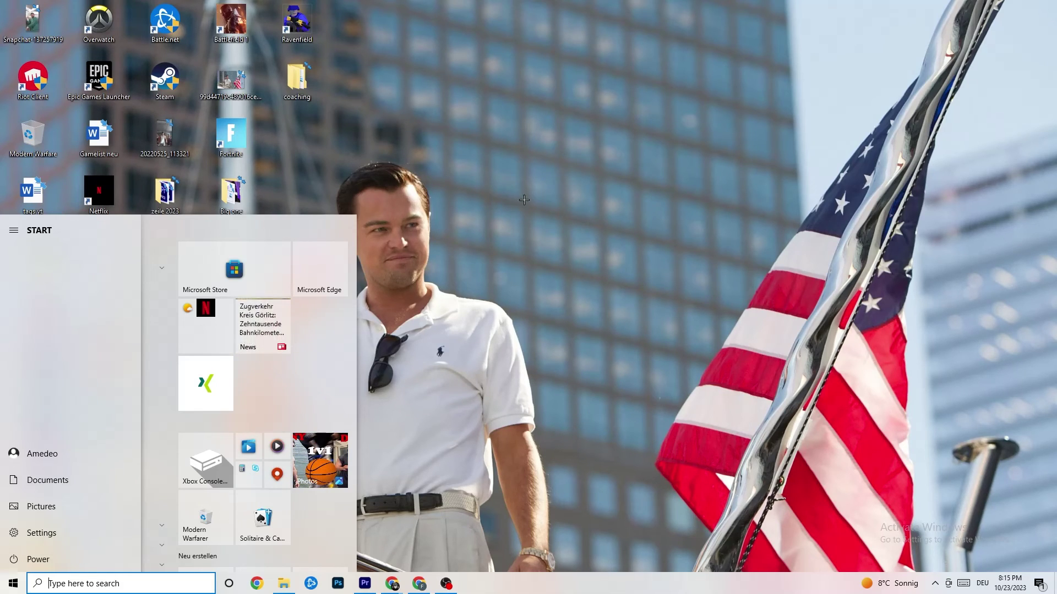